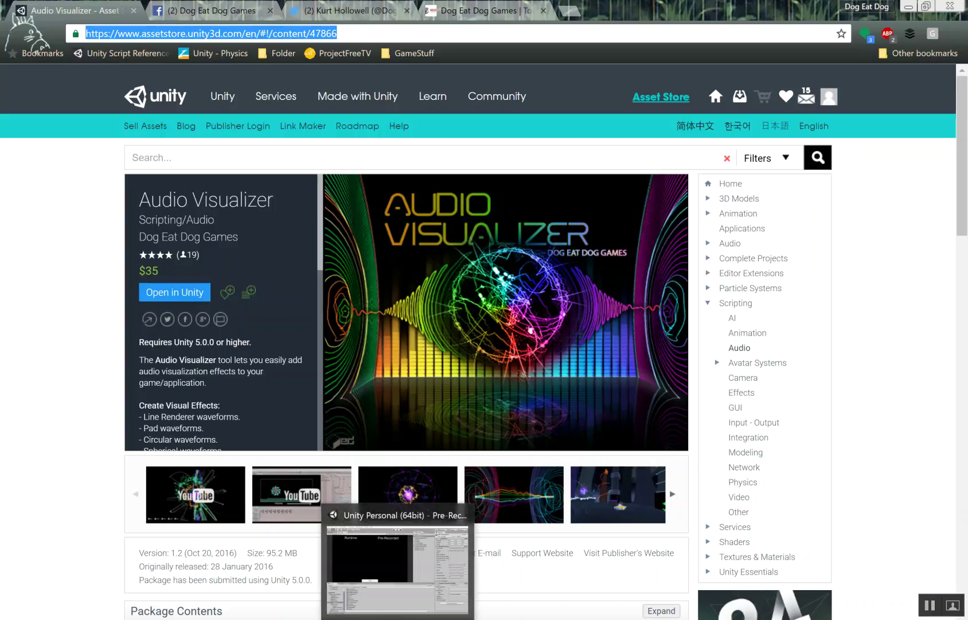
Step: Switch from the Chrome Asset Store page to the Unity editor
left_click(428, 504)
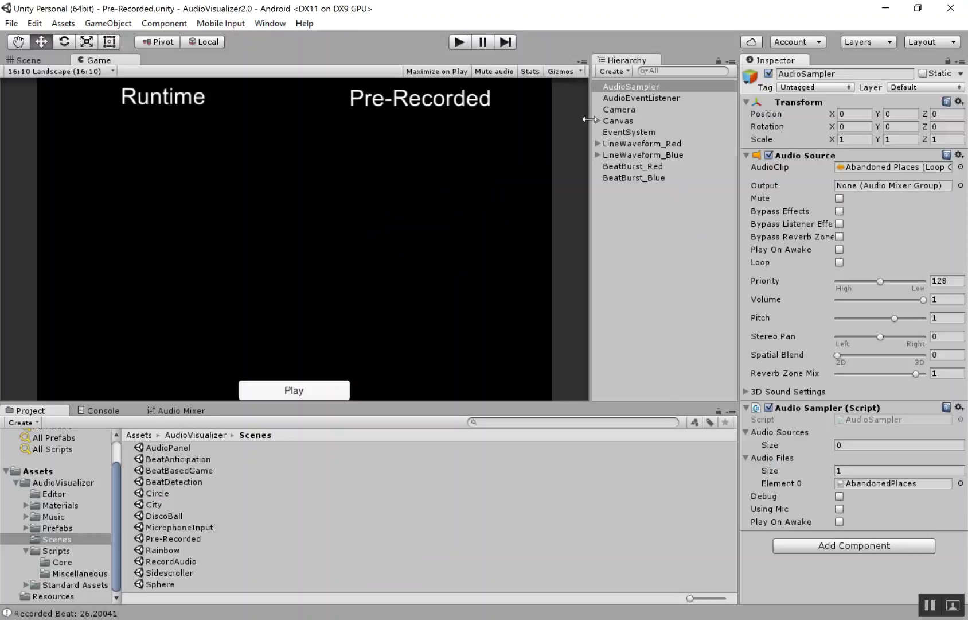
Step: Collapse the Scripts folder and open the RecordAudio scene from Scenes
left_click(25, 551)
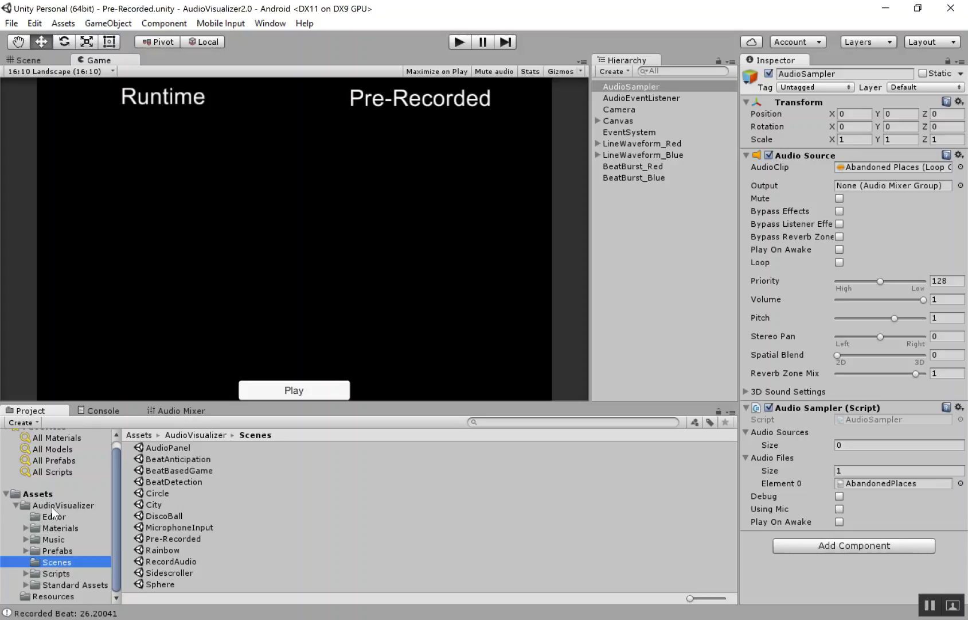
double_click(172, 562)
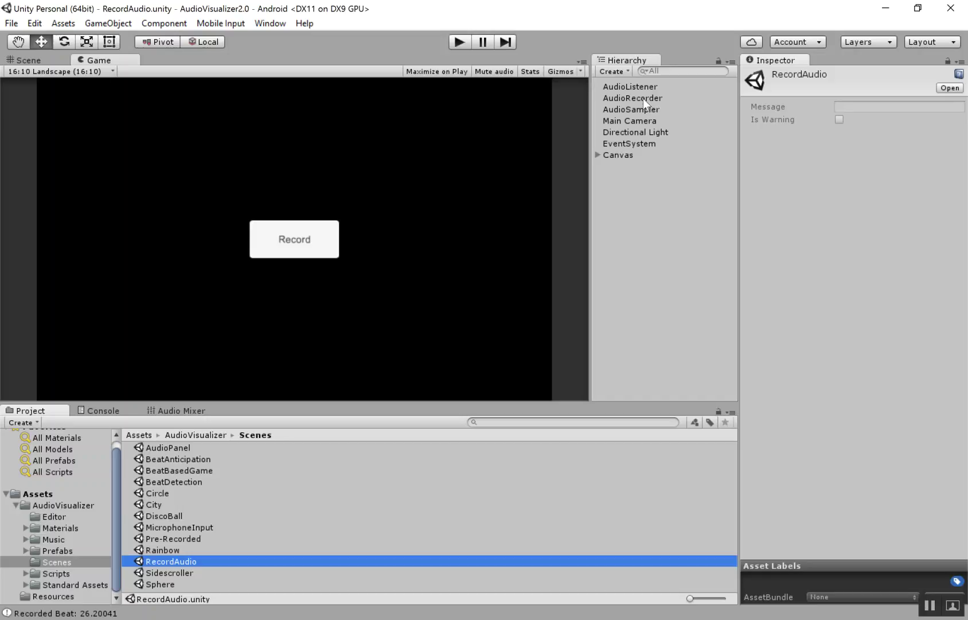
Step: Play the scene and review the AbandonedPlaces file name, sample/beat counters and Waiting status
left_click(643, 98)
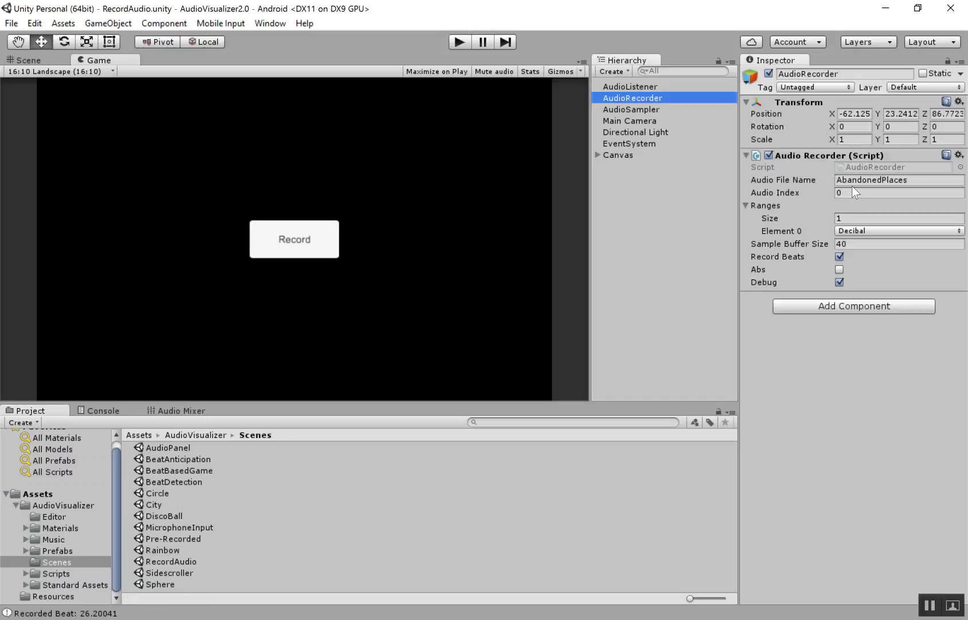
left_click(458, 42)
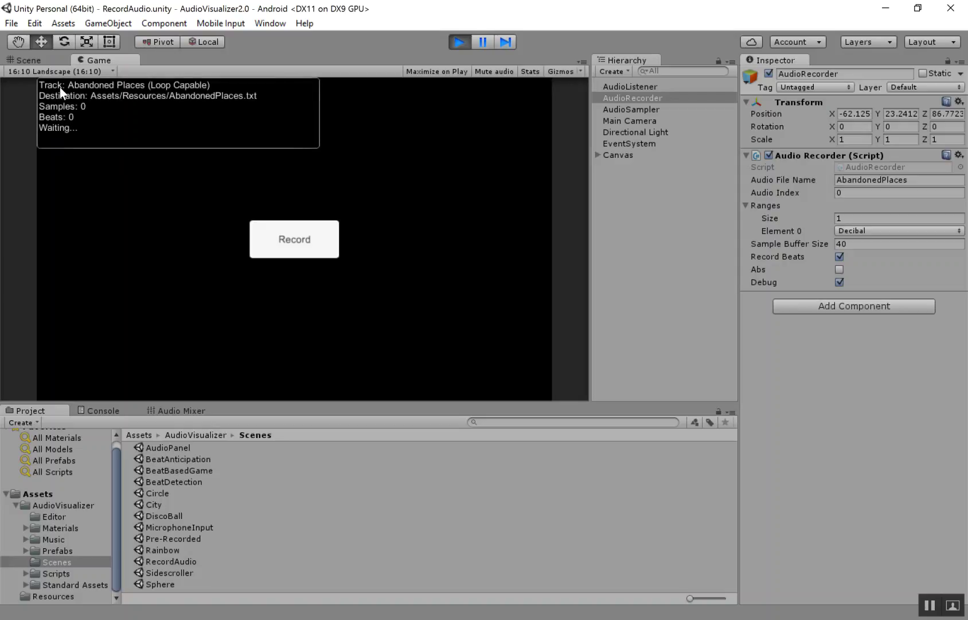
left_click(660, 111)
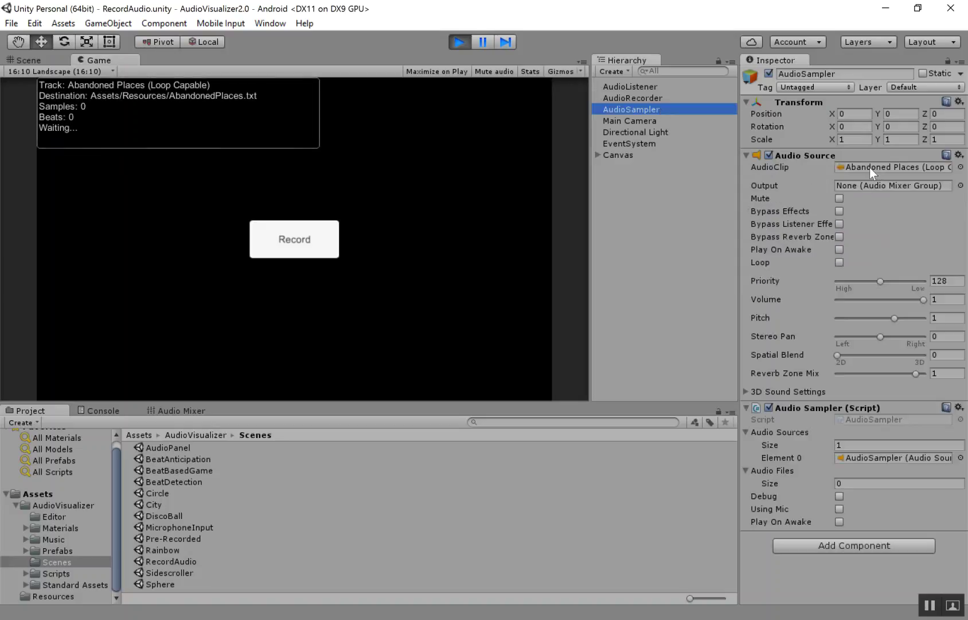
left_click(650, 98)
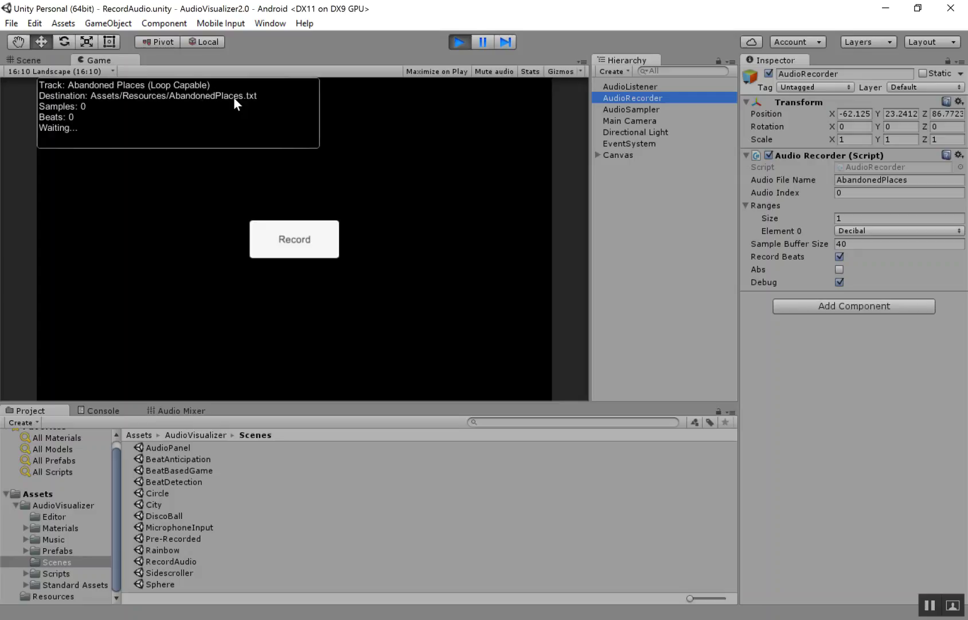
left_click(915, 180)
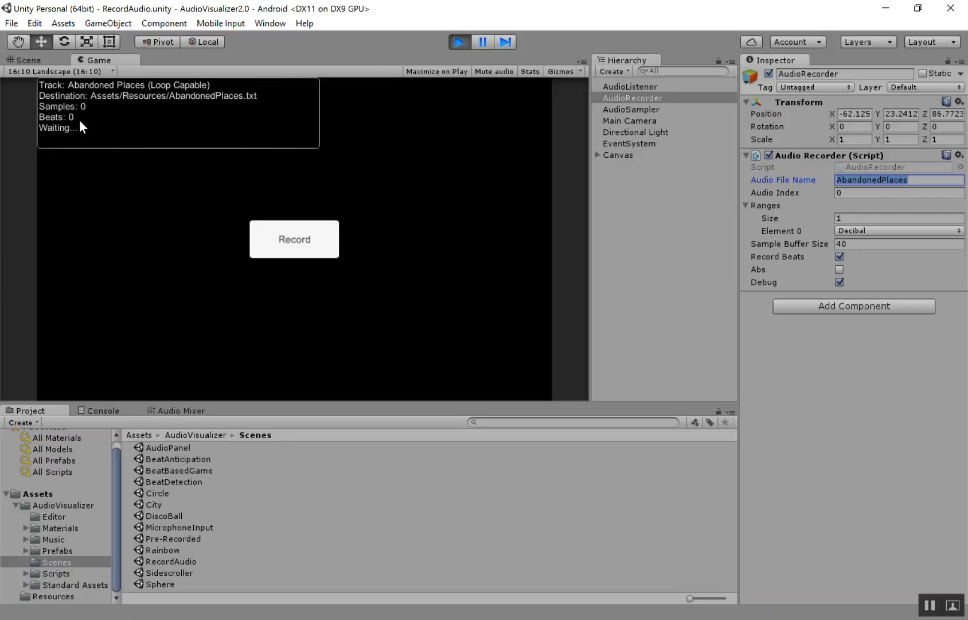
left_click_drag(78, 120, 31, 105)
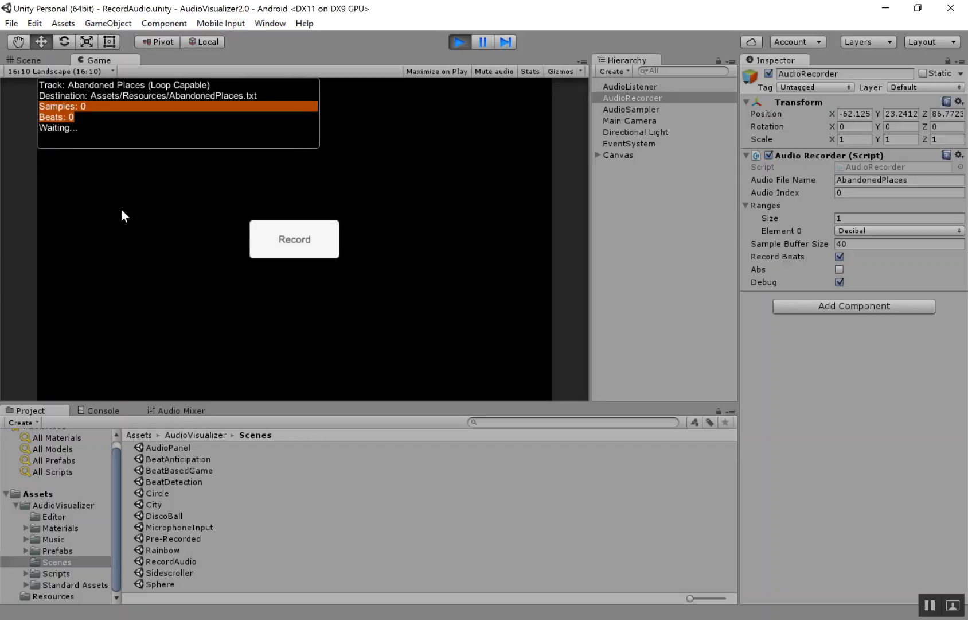
left_click_drag(38, 131, 72, 132)
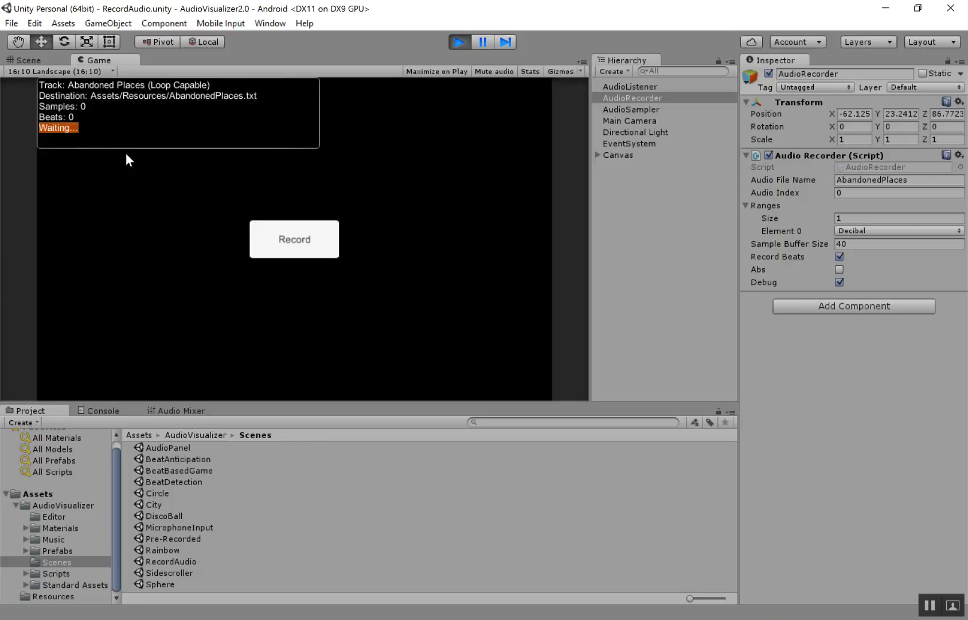
Step: Start recording Abandoned Places beats, then check the sampler's clip and the recorder's Audio Index
left_click(309, 238)
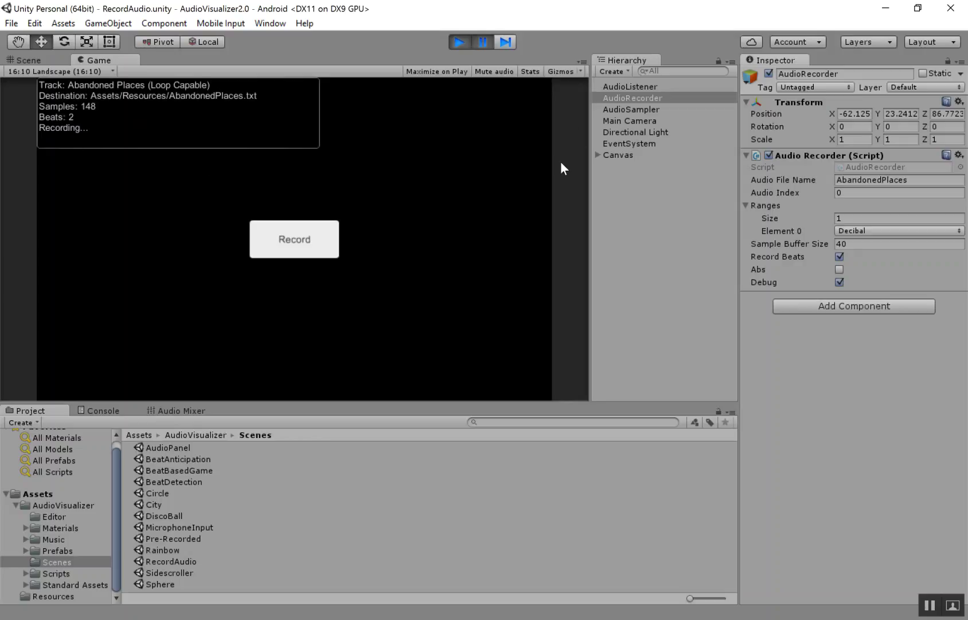
left_click(633, 109)
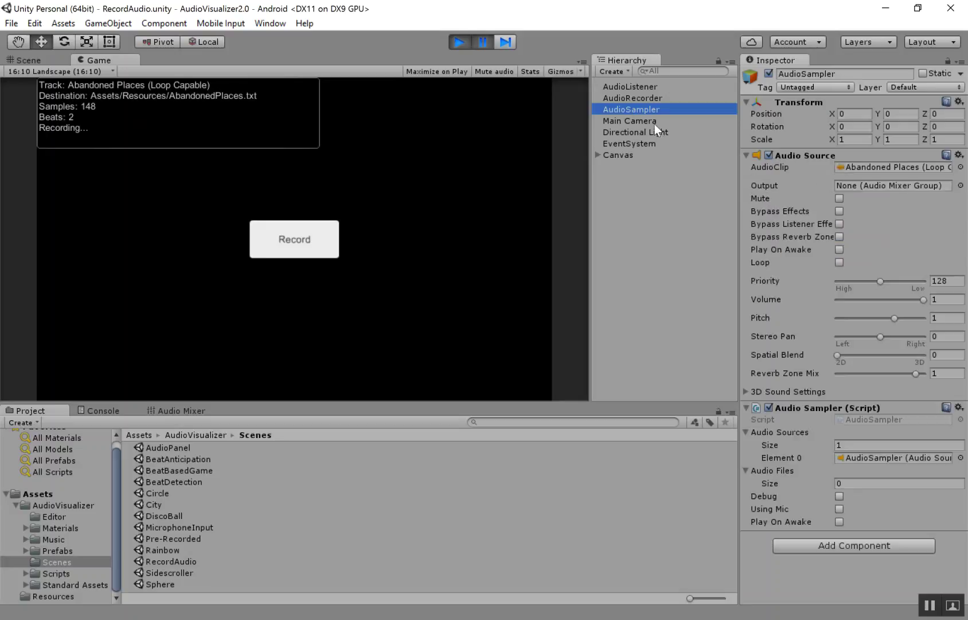
left_click(878, 168)
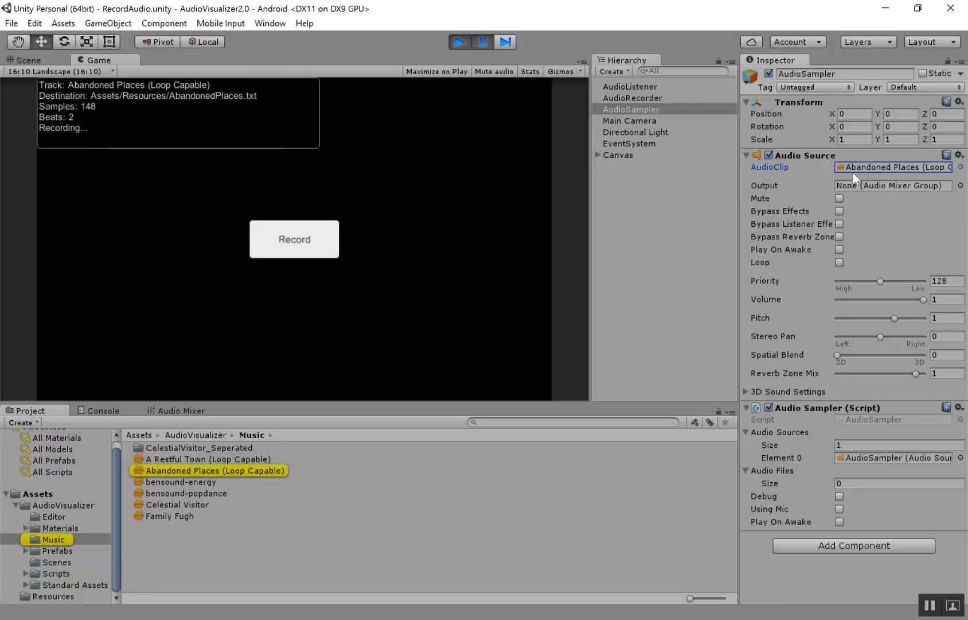
left_click(633, 98)
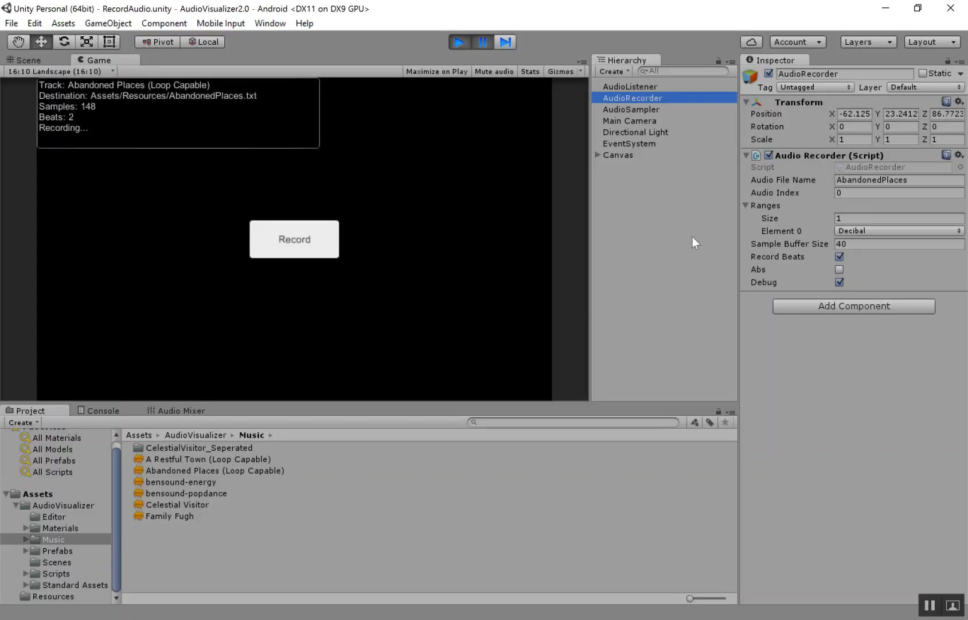
left_click(857, 194)
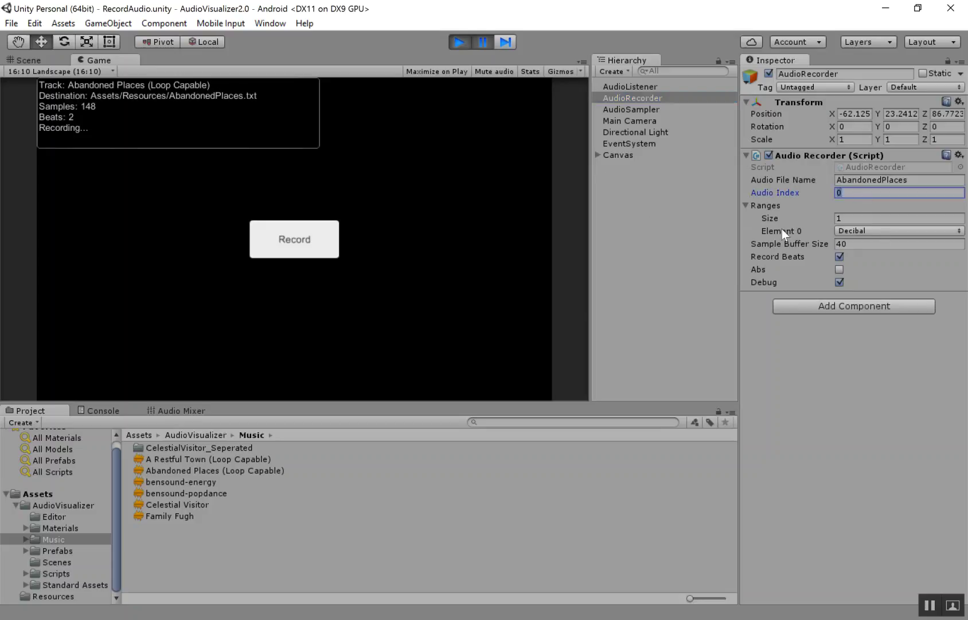
left_click(647, 109)
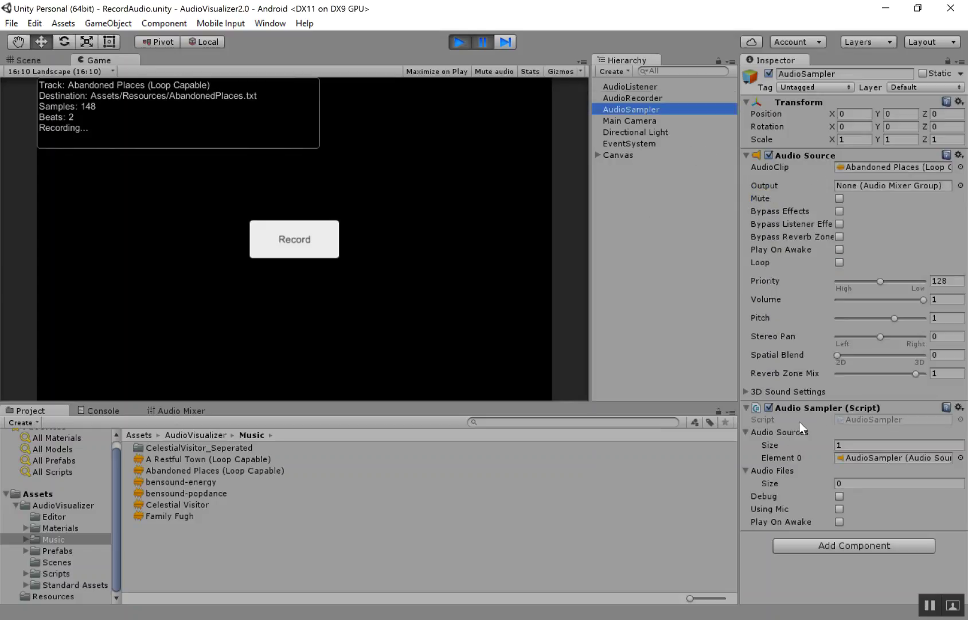
left_click(861, 458)
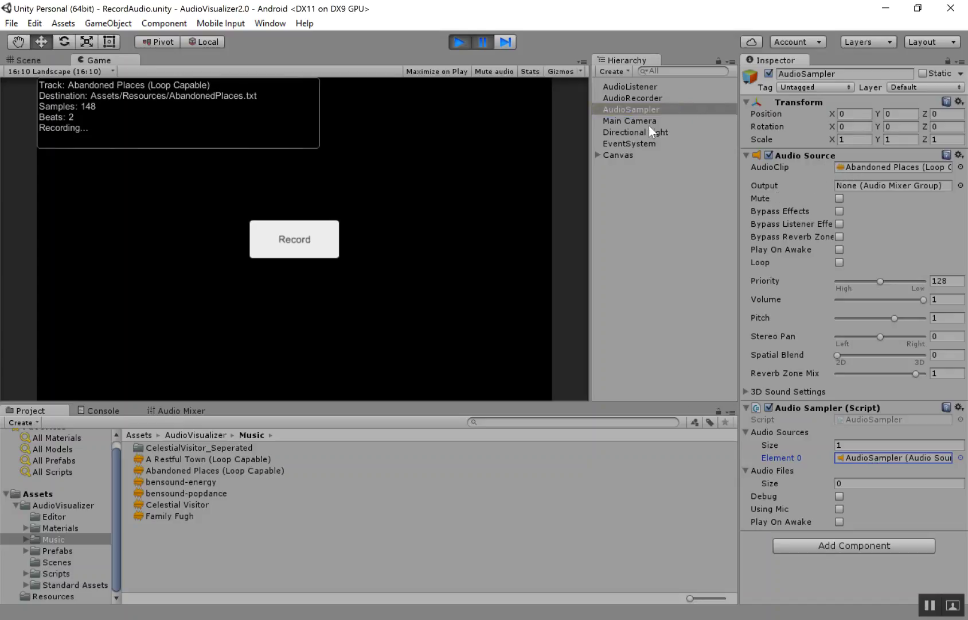
left_click(637, 99)
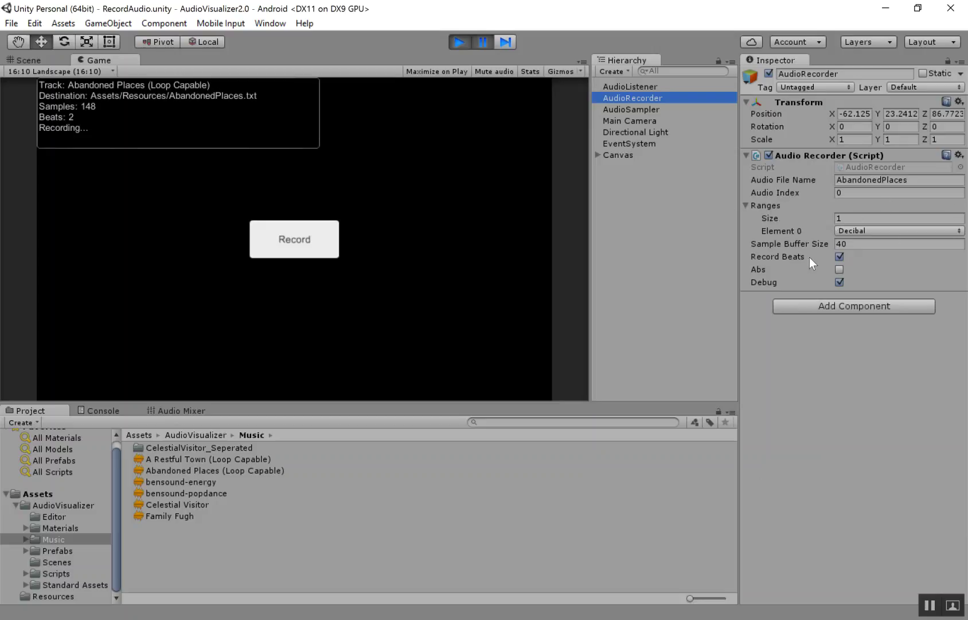
Step: Set the Audio Recorder's Ranges size to 2 and make Element 0 Bass
left_click(870, 220)
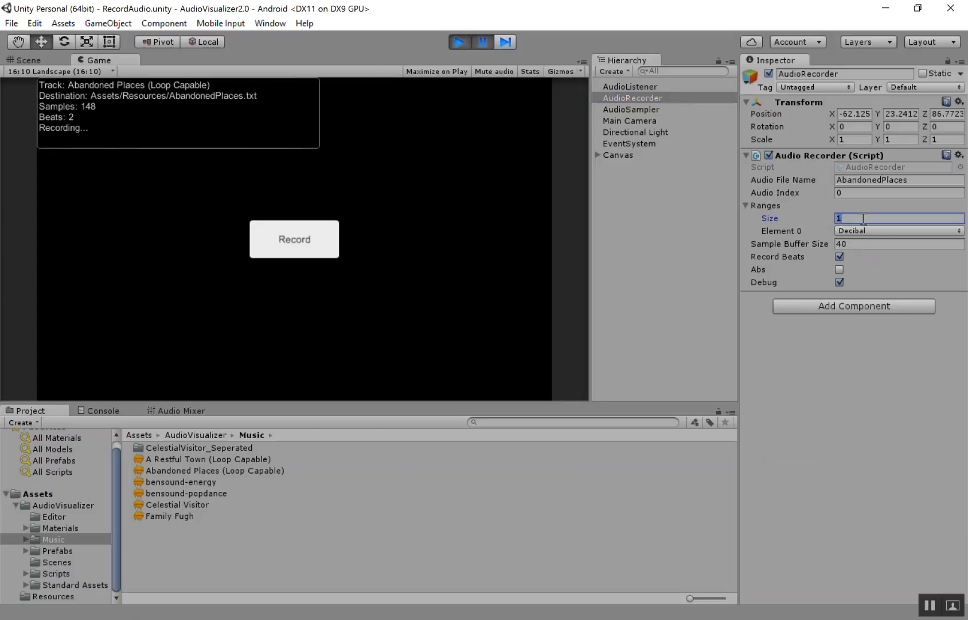
type("2")
key("Return")
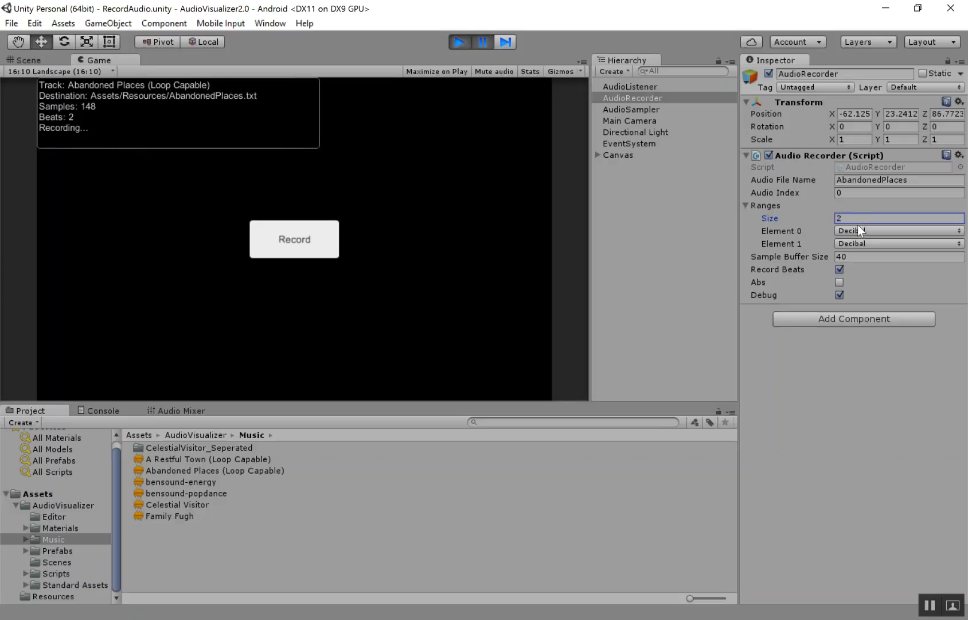
left_click(858, 230)
left_click(869, 257)
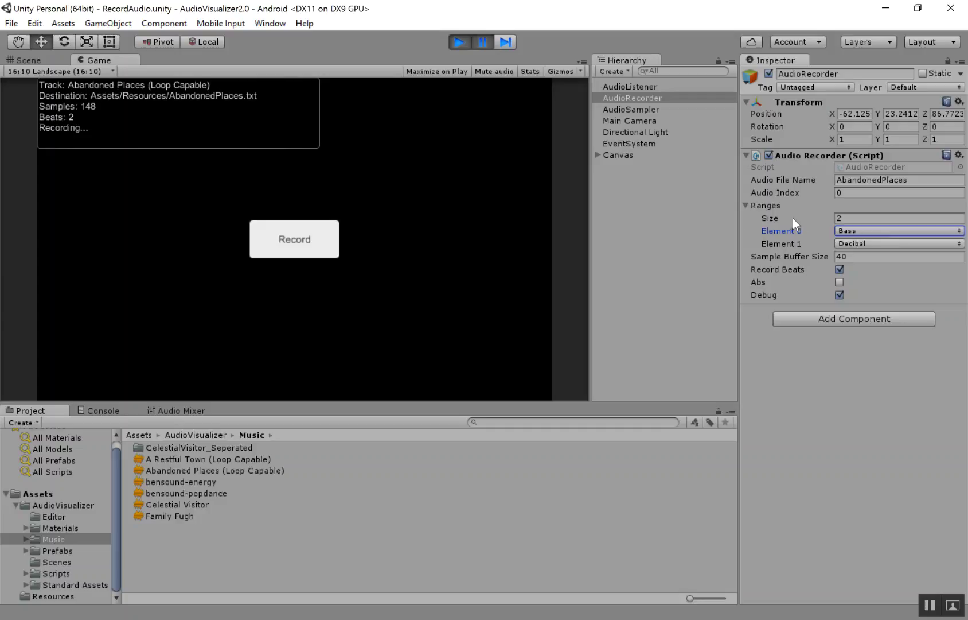
left_click(644, 109)
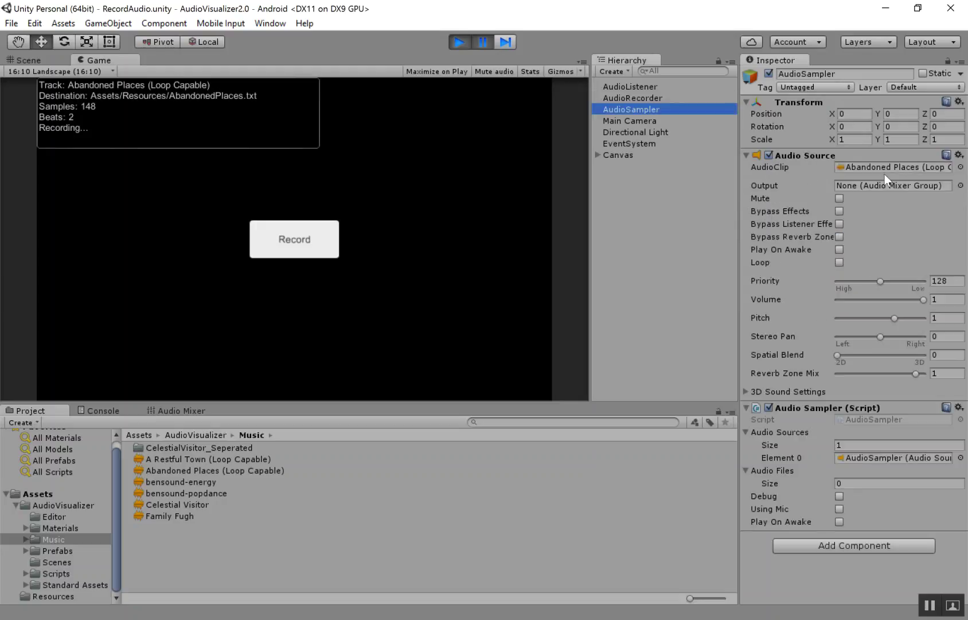
Step: Look over the AudioListener, AudioSampler and AudioRecorder settings in the Inspector
left_click(641, 87)
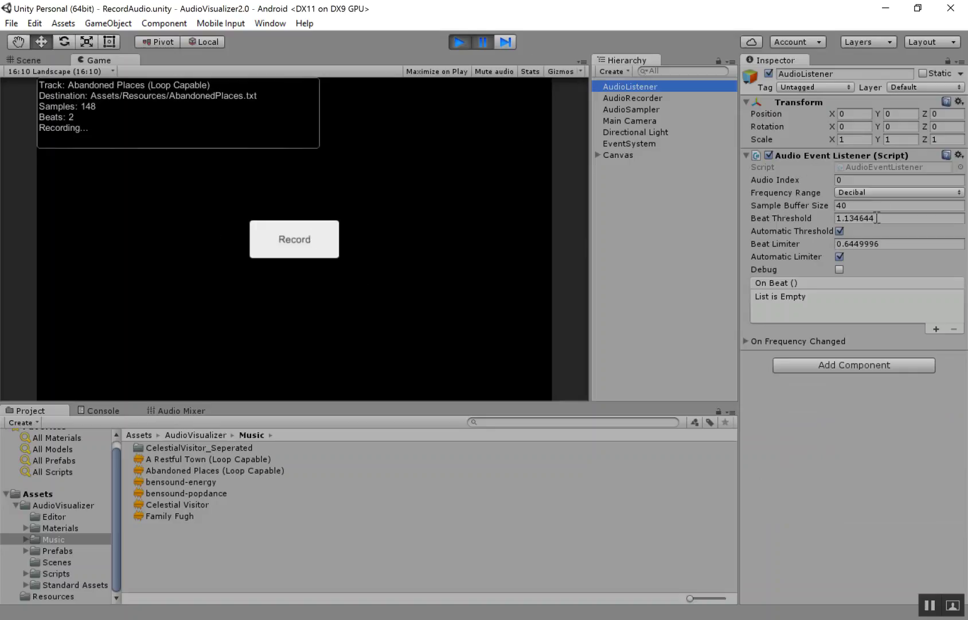
left_click(632, 110)
left_click(631, 99)
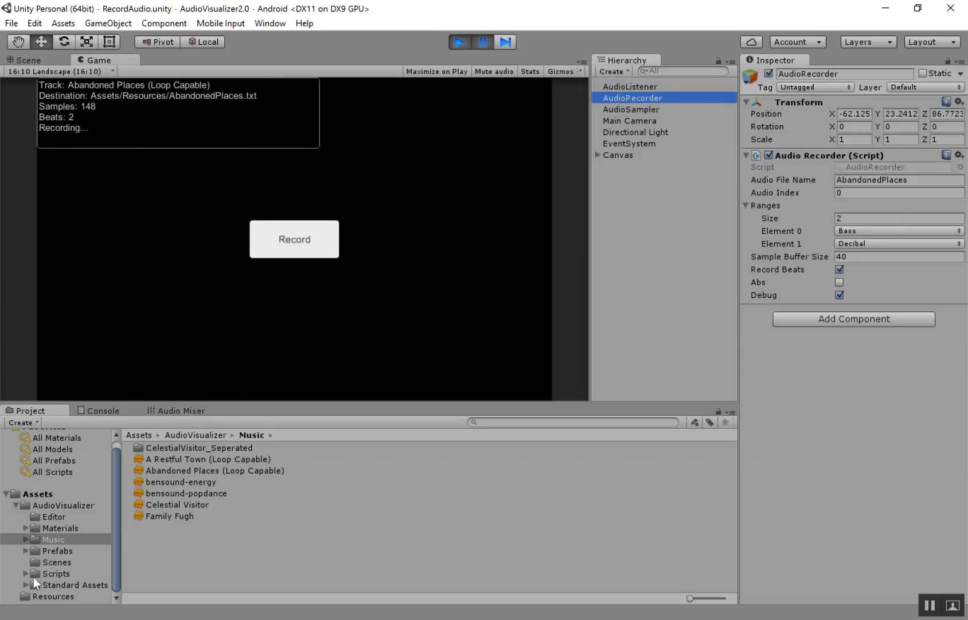
Step: Reveal the AbandonedPlaces beat file from Assets/Resources in File Explorer
left_click(43, 596)
left_click(182, 447)
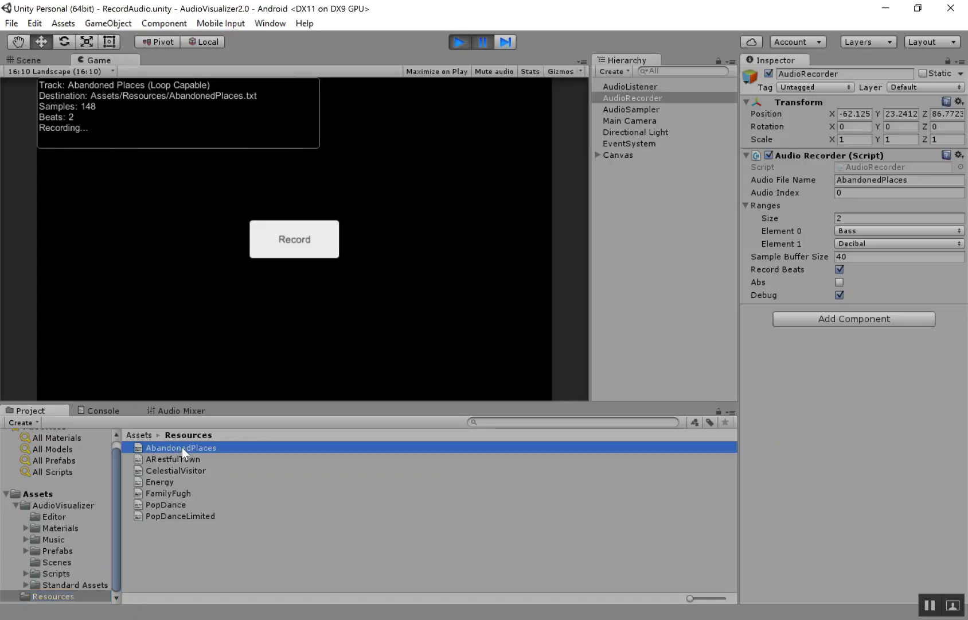
right_click(182, 448)
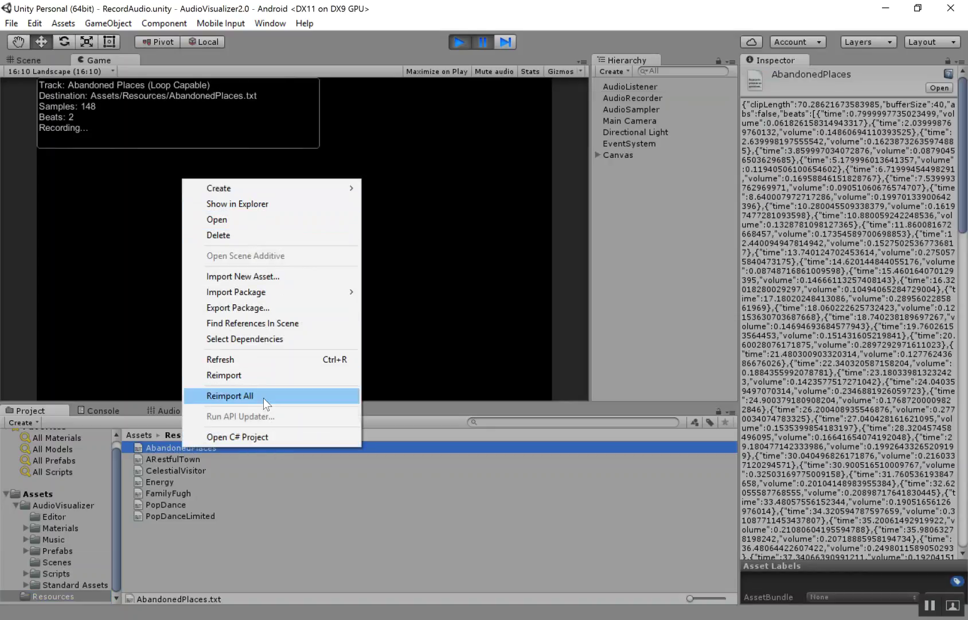
left_click(274, 203)
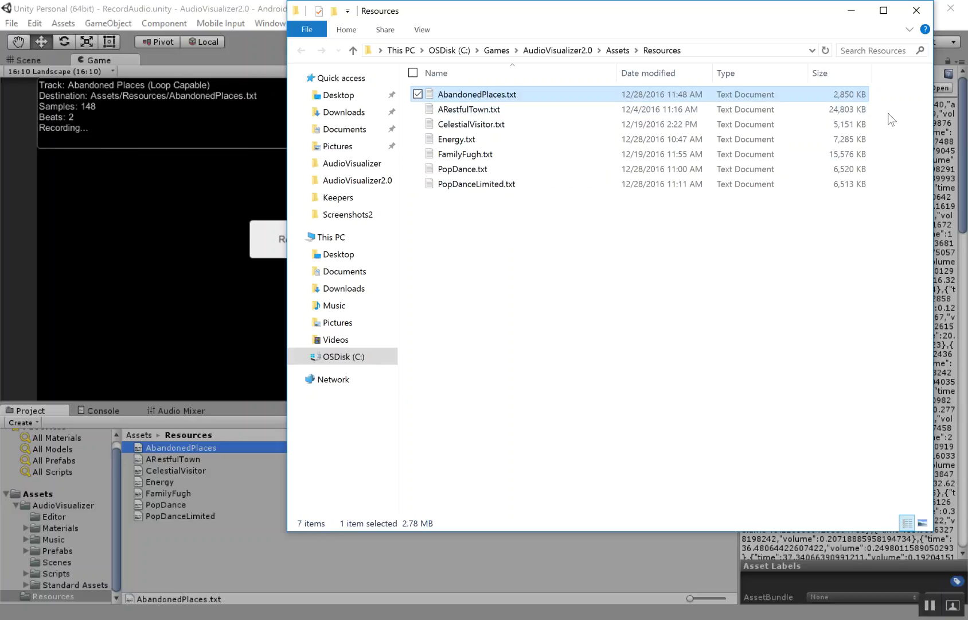
Step: Minimise Explorer after checking AbandonedPlaces.txt and reselect AudioRecorder in Unity
left_click(850, 14)
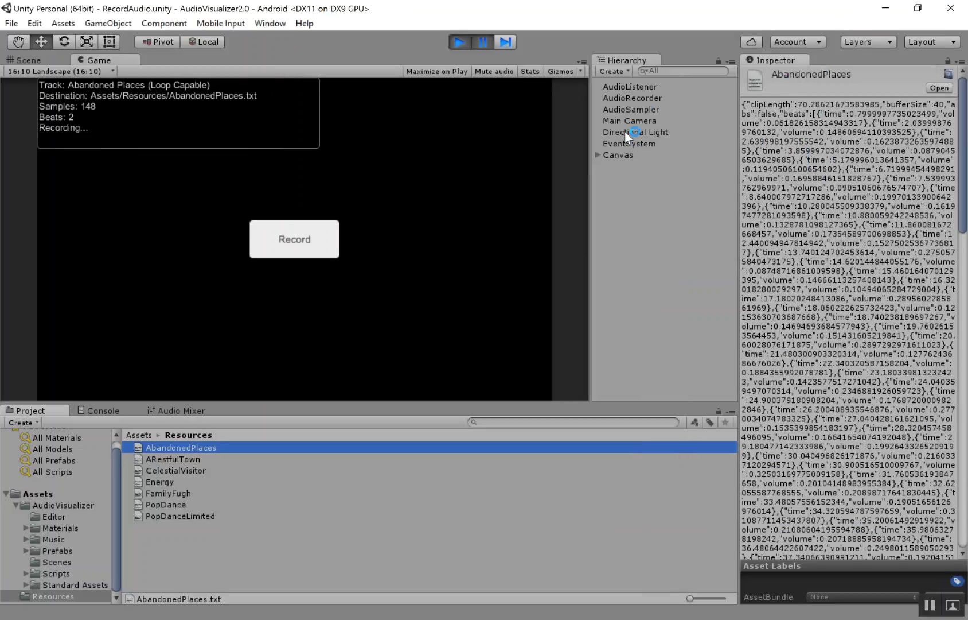
left_click(637, 98)
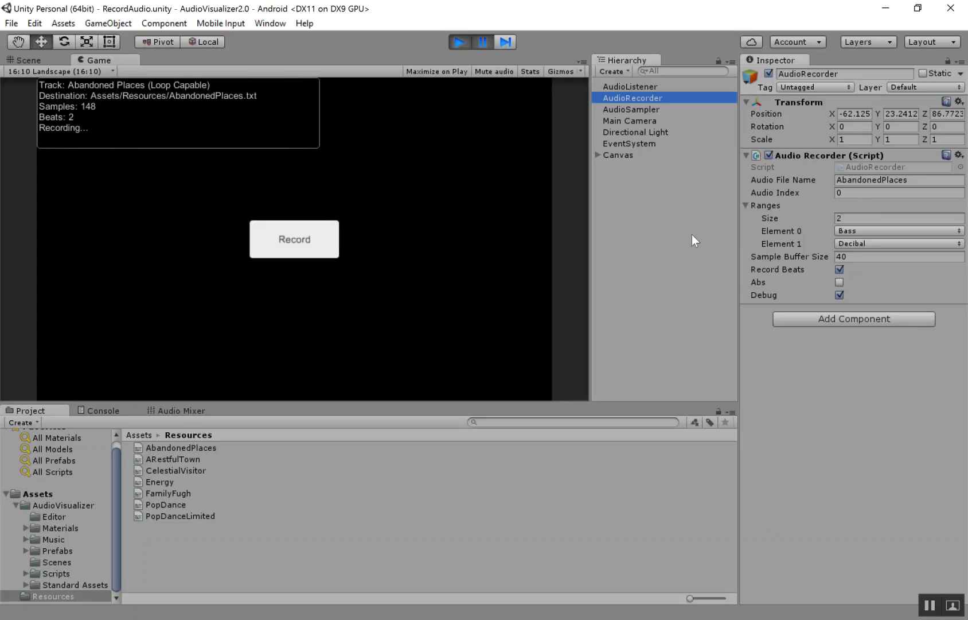
Step: Collapse the AudioRecorder's Ranges list, compare it with AudioListener and AudioSampler, and toggle Record Beats
left_click(759, 204)
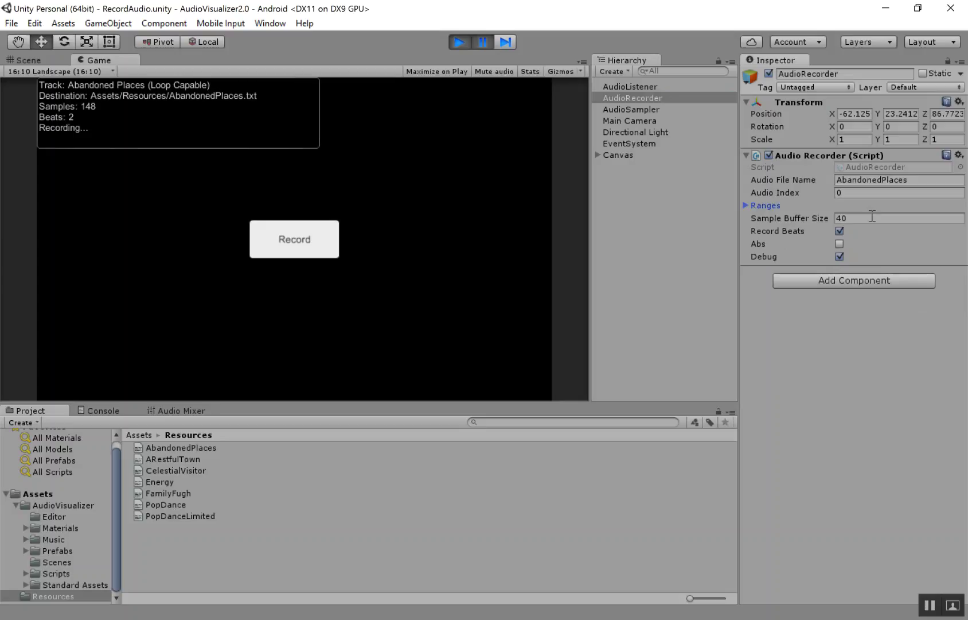
left_click(636, 87)
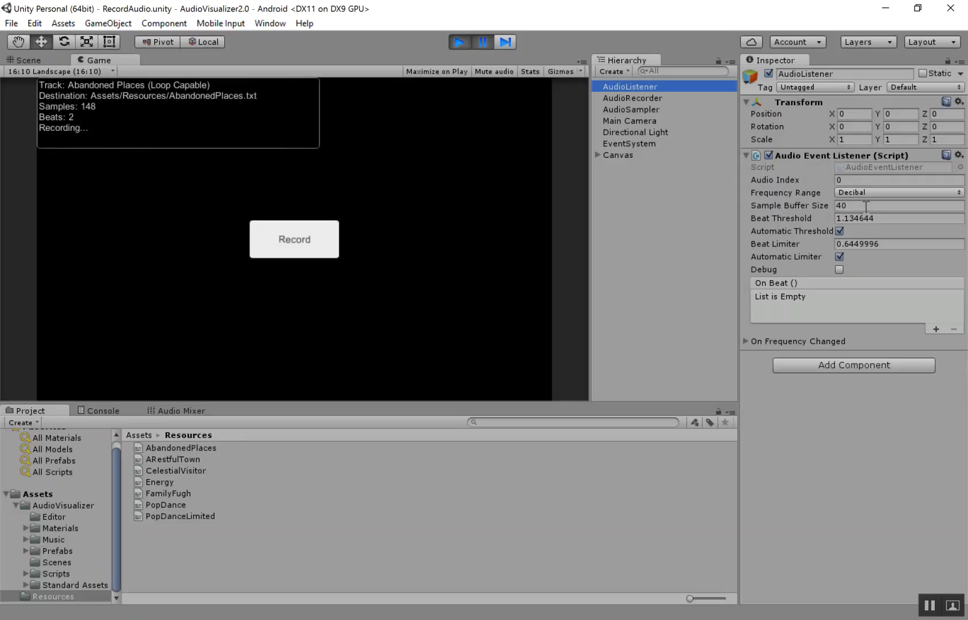
left_click(648, 109)
left_click(645, 98)
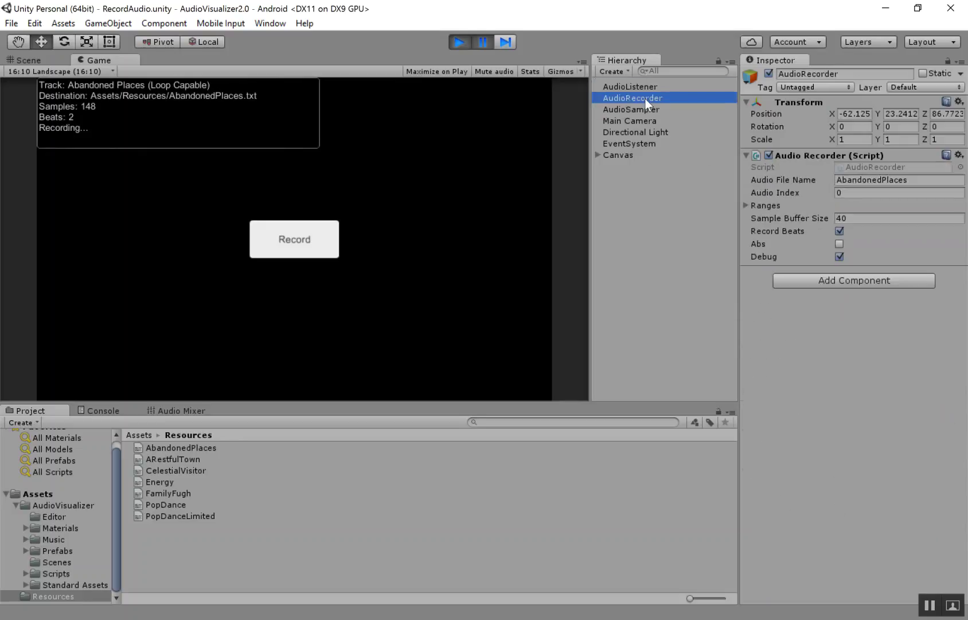
left_click(840, 231)
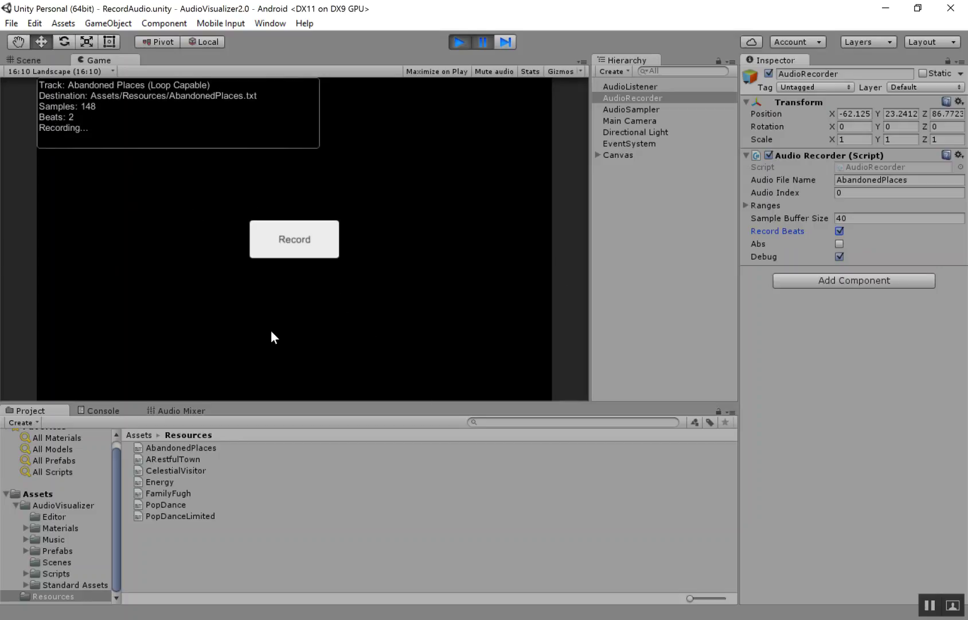
Step: Untick Record Beats on the AudioRecorder and expand Ranges to show Bass and Decibal
left_click(840, 231)
left_click(837, 243)
left_click(780, 205)
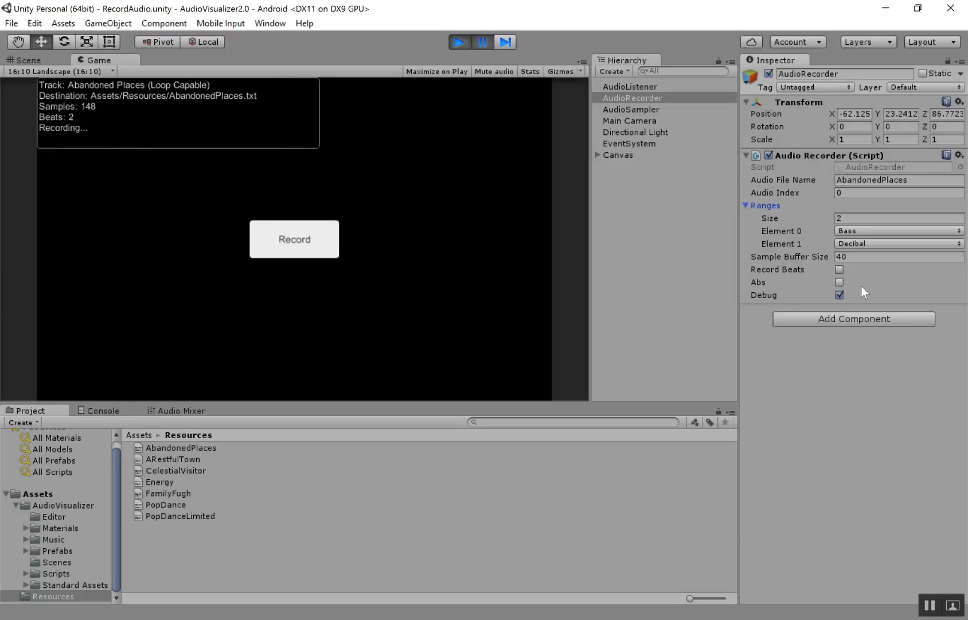
Step: Toggle Debug off and back on, then re-enable Record Beats on the AudioRecorder
left_click(839, 294)
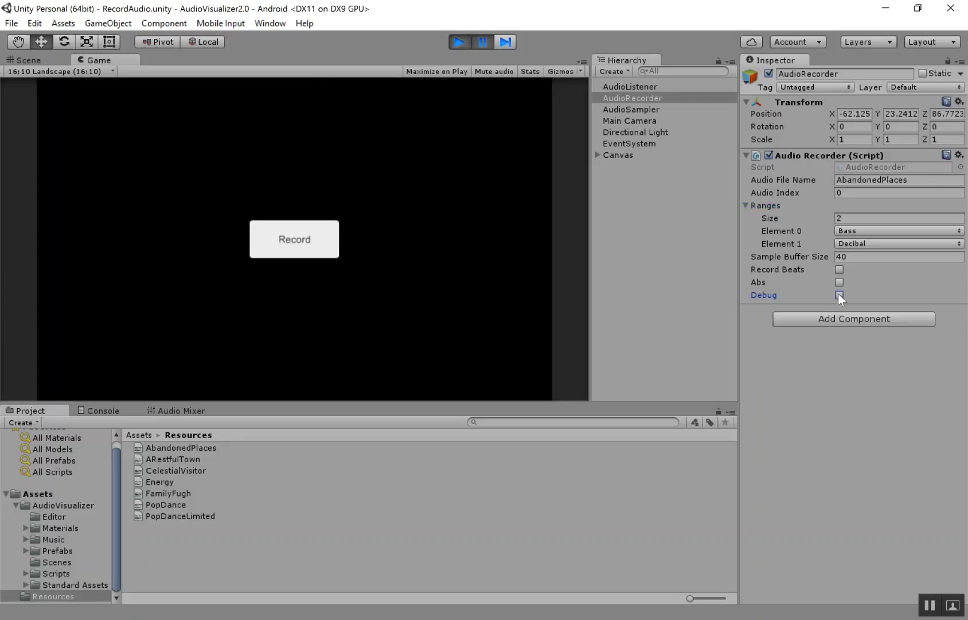
left_click(839, 295)
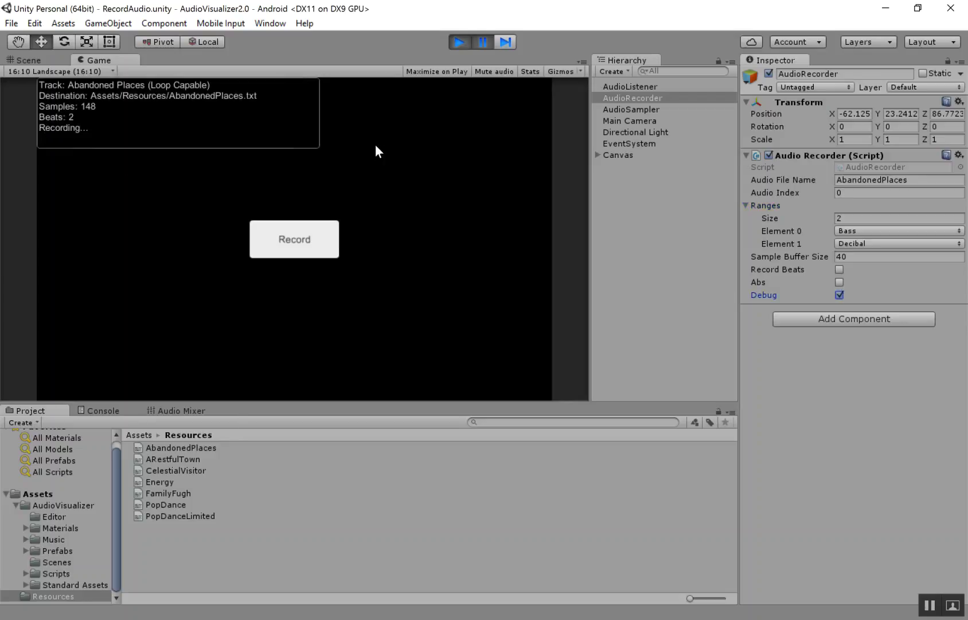
left_click(215, 185)
left_click(839, 293)
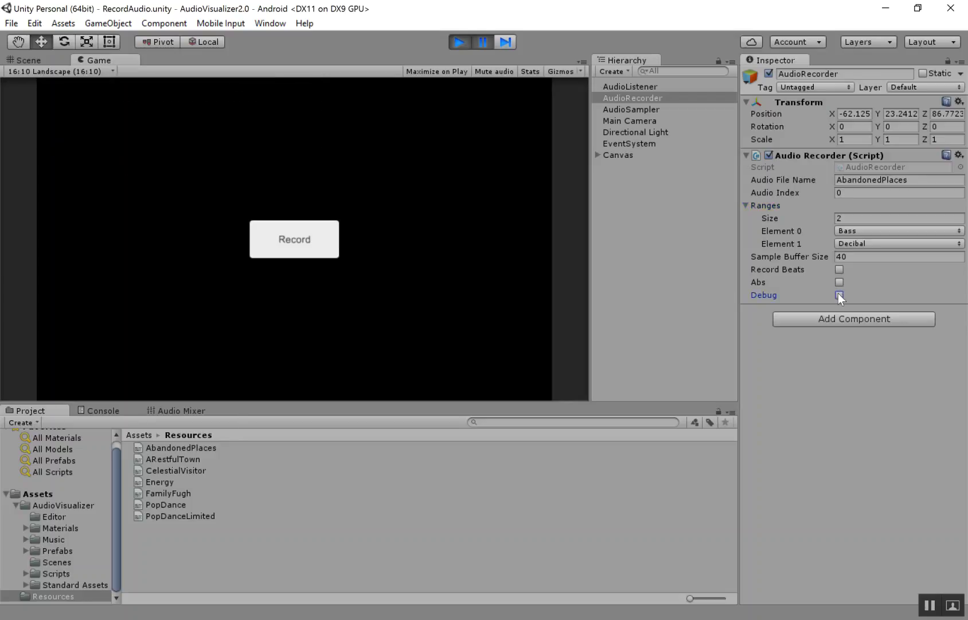
left_click(839, 293)
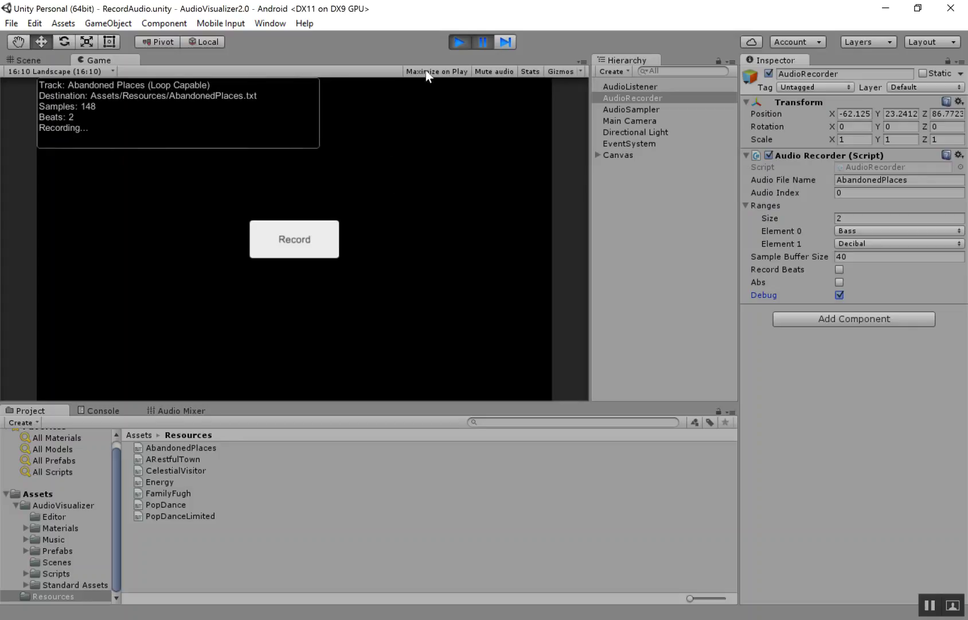
left_click(617, 109)
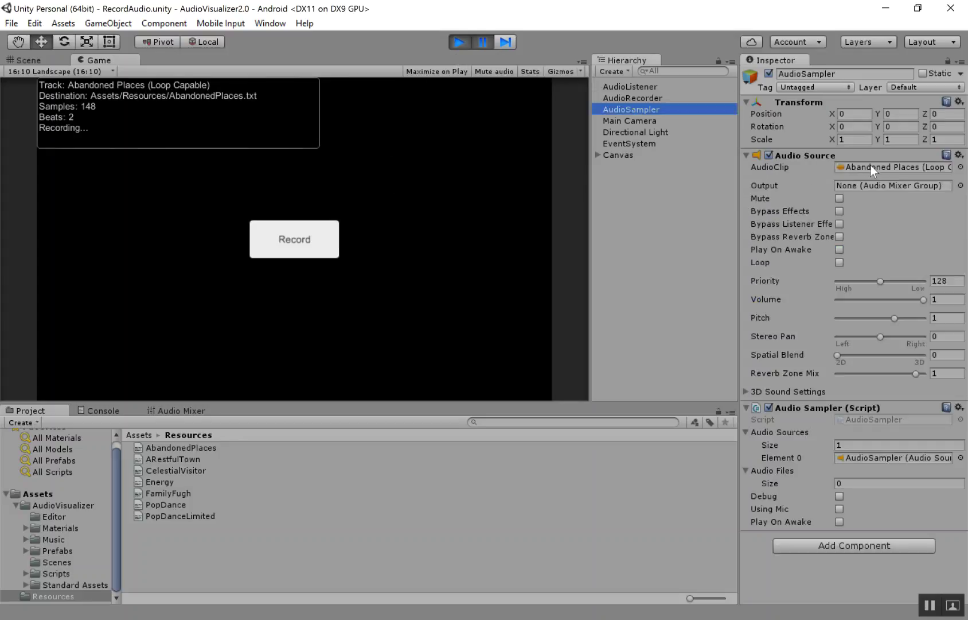
left_click(633, 99)
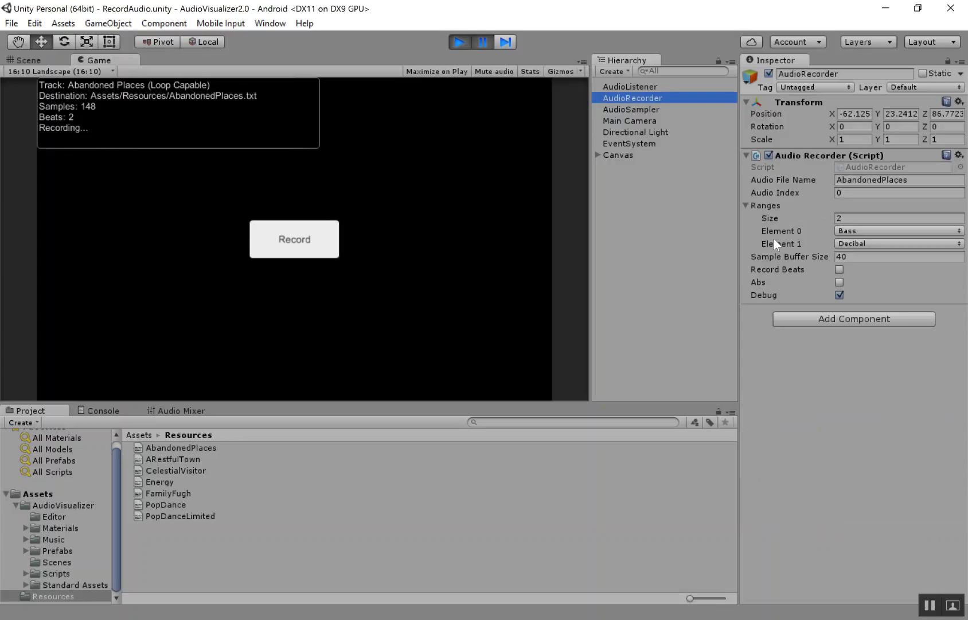
left_click(840, 269)
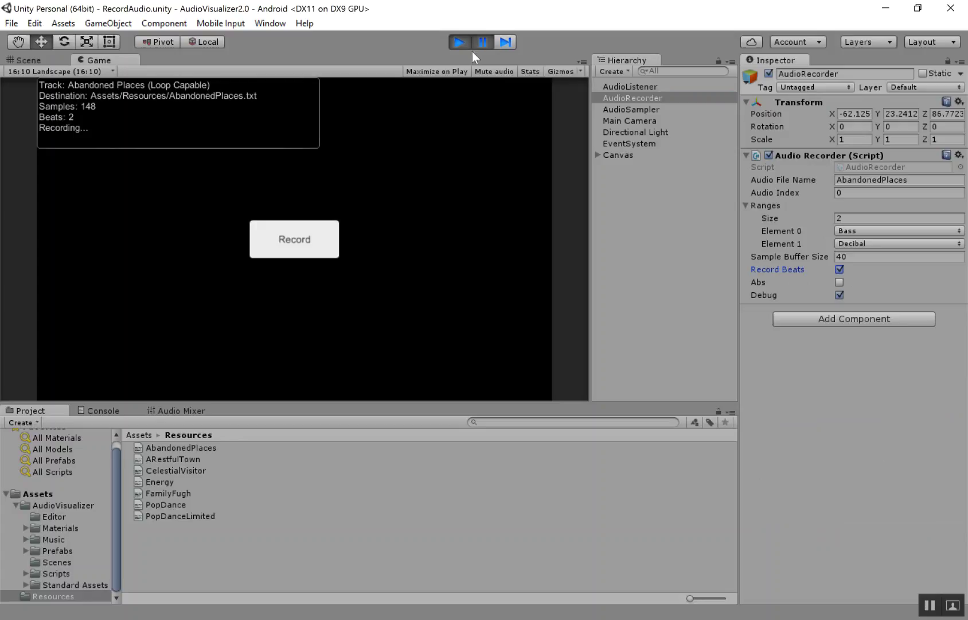
Step: Record and stop the track's beats, exit play mode, and select the AbandonedPlaces beat file
left_click(316, 239)
left_click(325, 252)
left_click(324, 254)
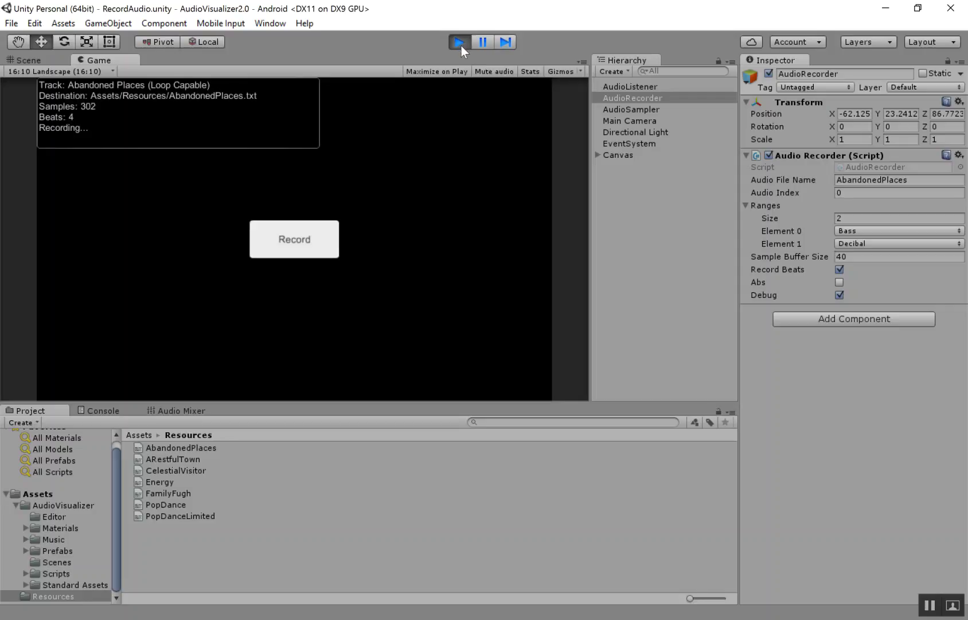
left_click(461, 43)
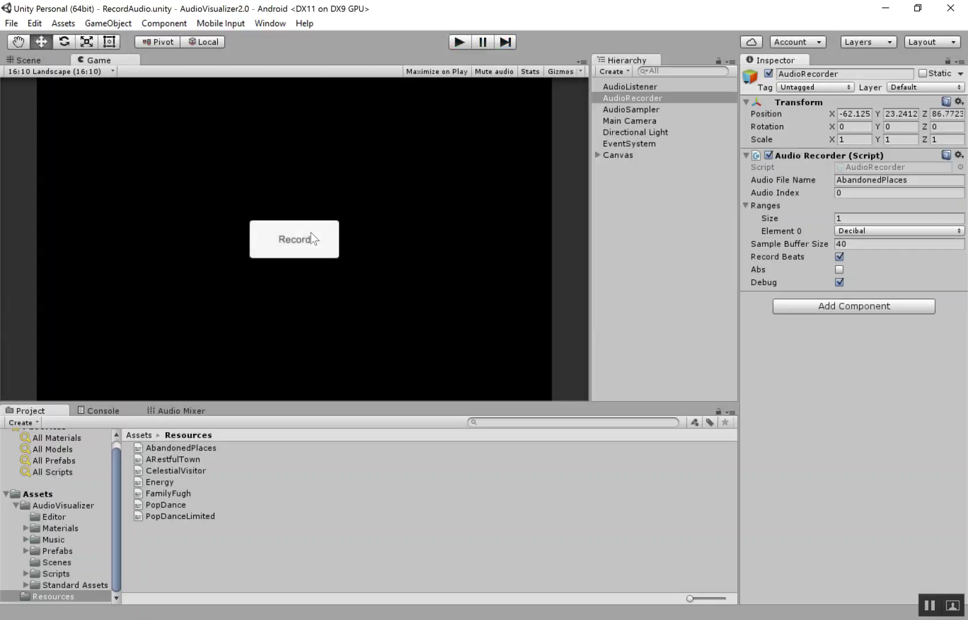
left_click(179, 447)
Step: View the CelestialVisitor and PopDanceLimited beat data files in Resources
left_click(173, 470)
left_click(168, 515)
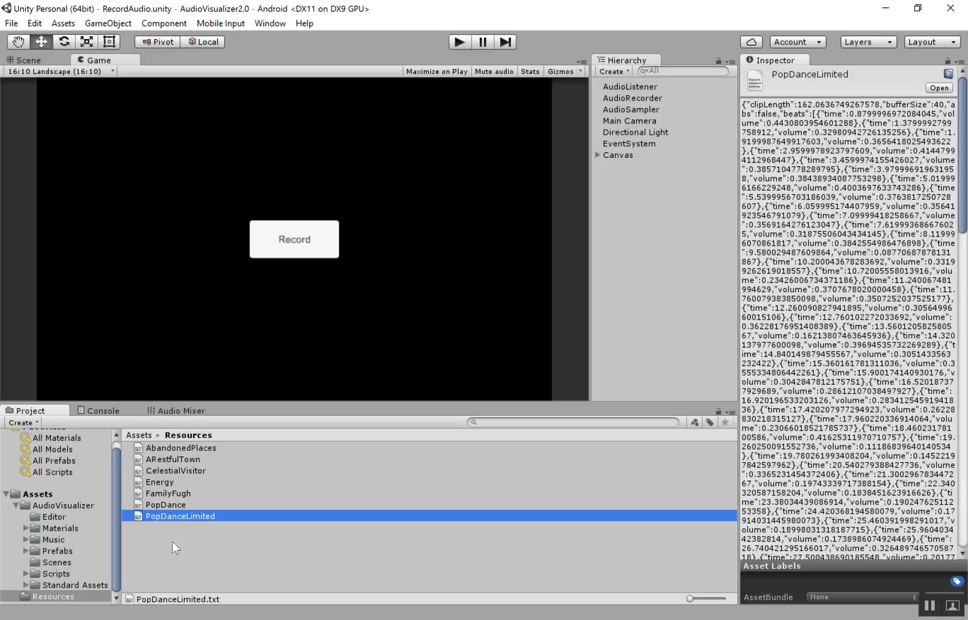
left_click(116, 461)
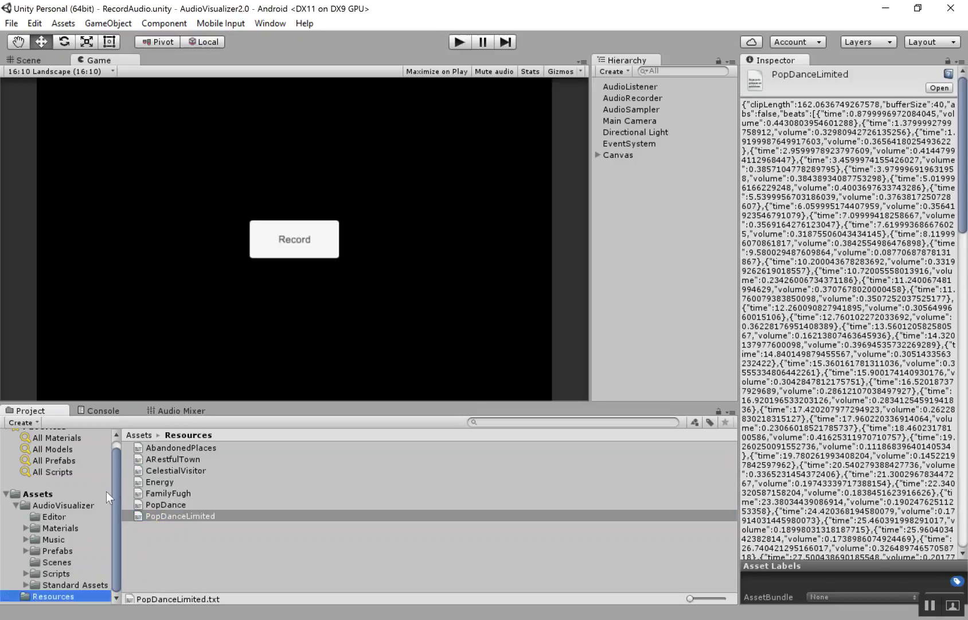
Step: Preview the BeatAnticipation and Pre-Recorded scenes in the Scenes folder, then switch to Chrome
left_click(60, 560)
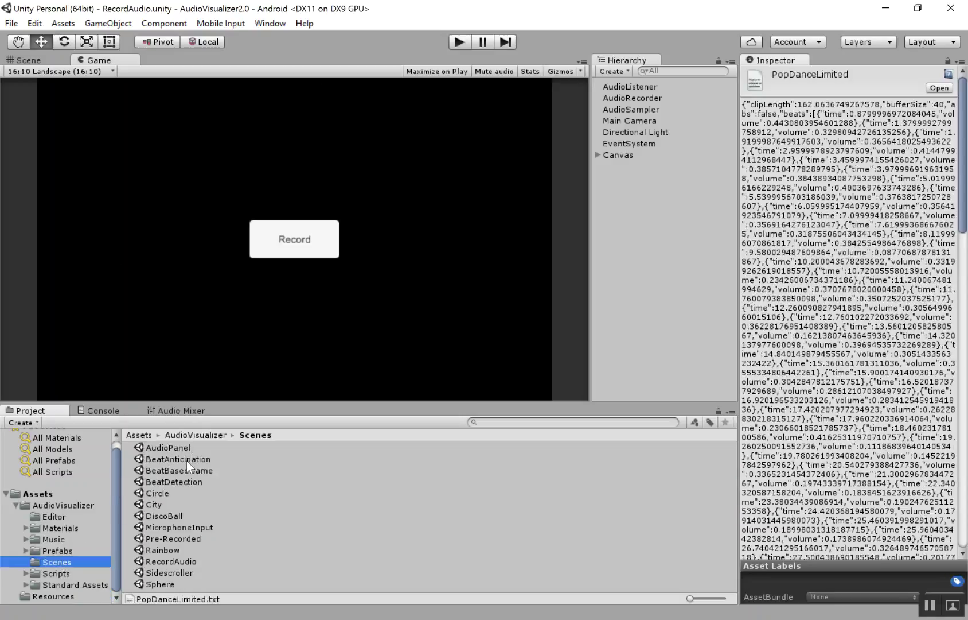
left_click(185, 460)
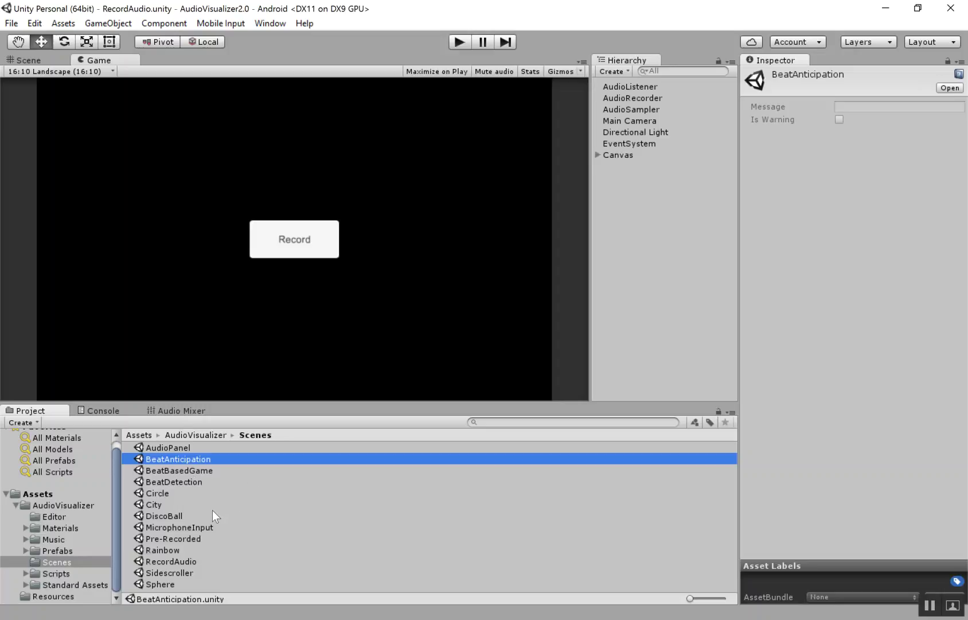
left_click(184, 540)
left_click(192, 459)
left_click(193, 539)
left_click(57, 597)
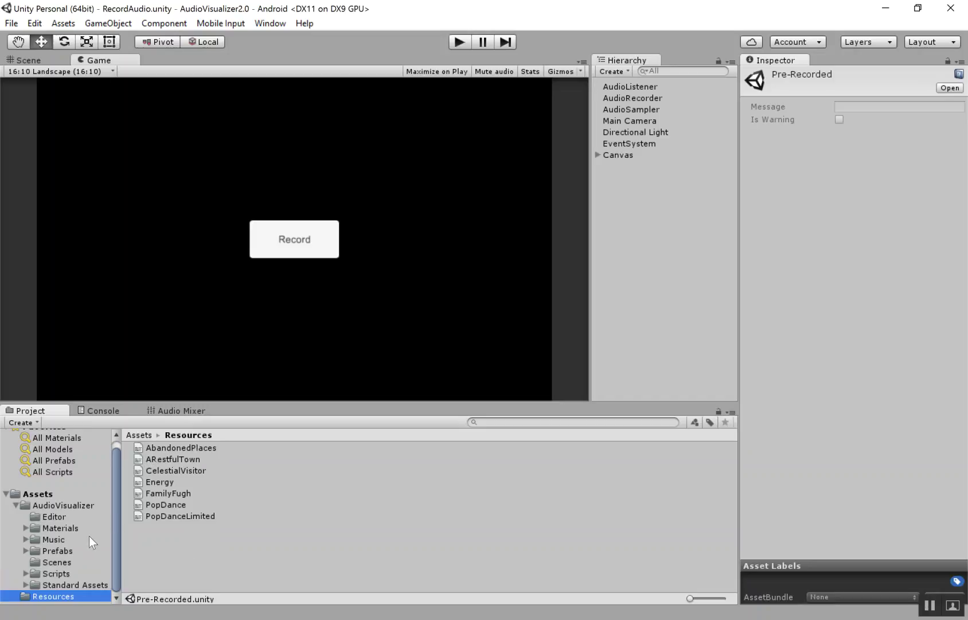
left_click(63, 562)
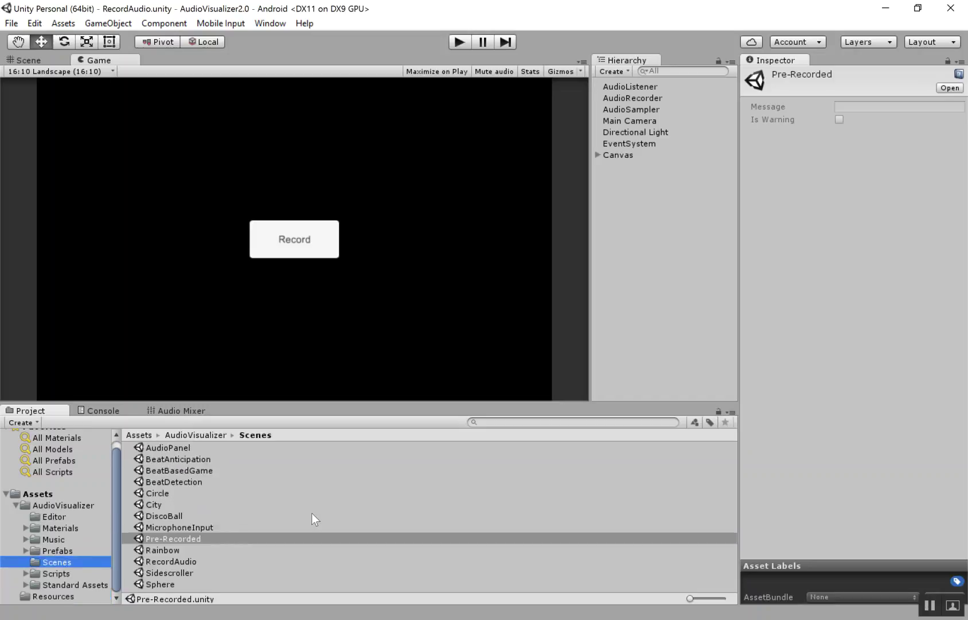
key("alt+Tab")
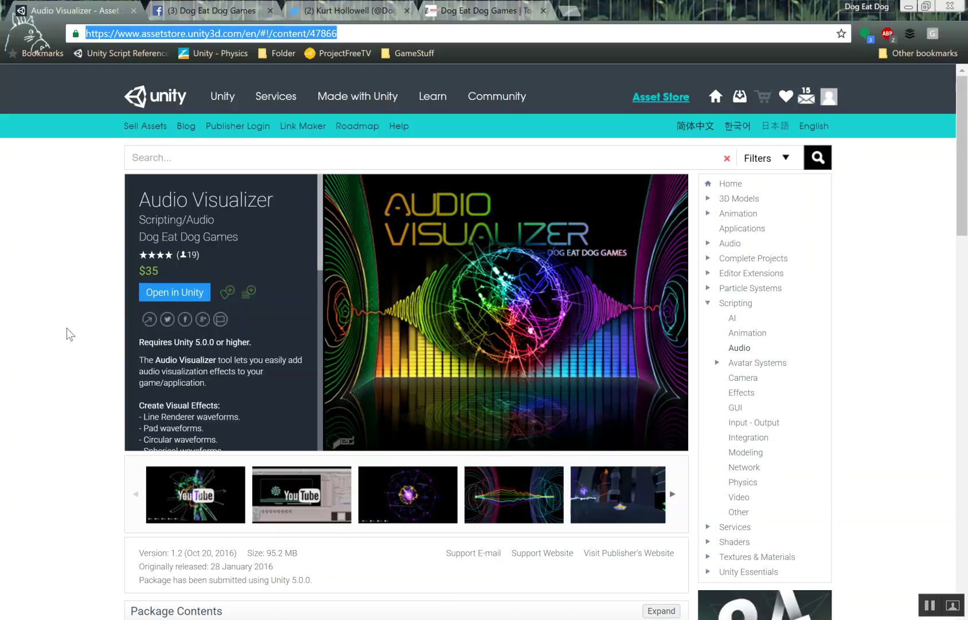
Step: Glance at the Facebook and Twitter tabs, then scroll the Dog Eat Dog Games Tools page
key("ctrl+4")
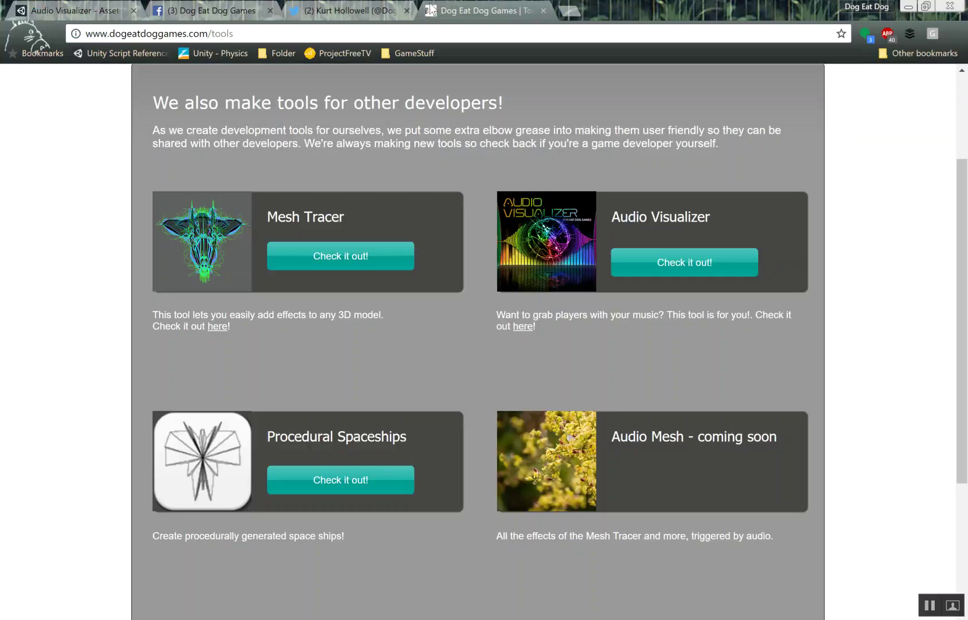
scroll(92, 237, "up", 3)
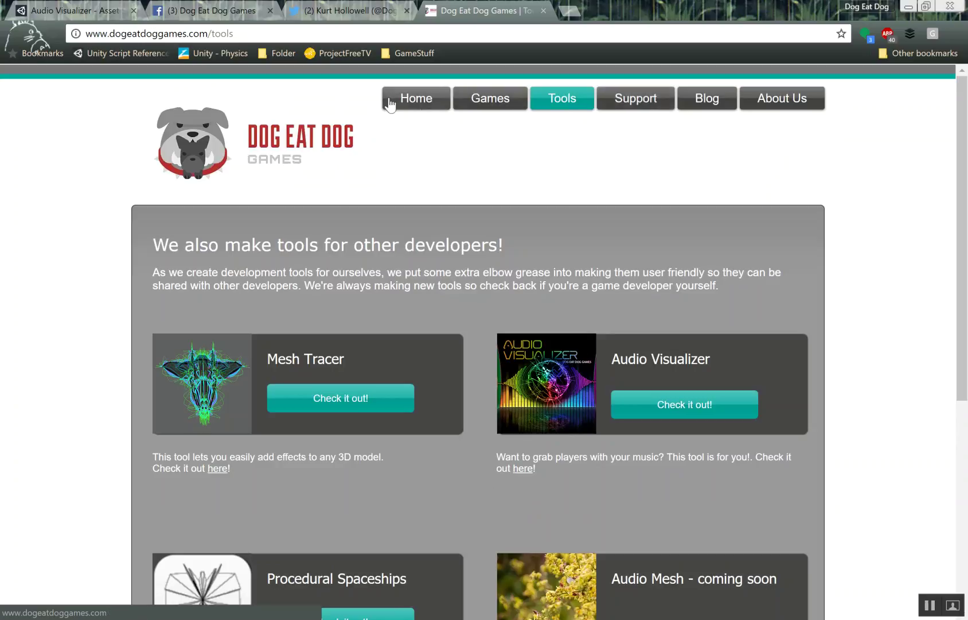
left_click(207, 10)
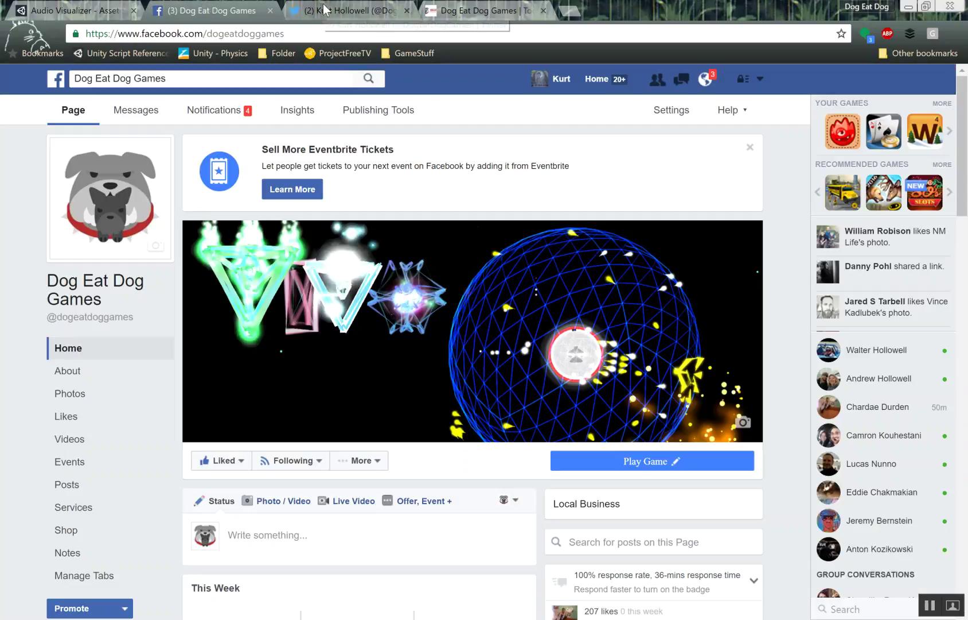
left_click(325, 10)
left_click(195, 11)
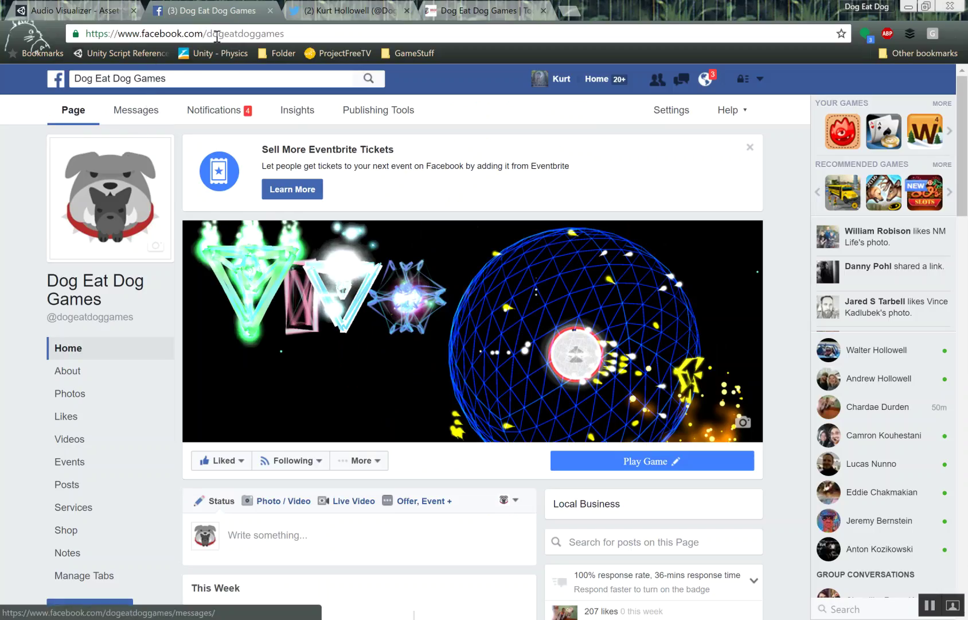
left_click(464, 12)
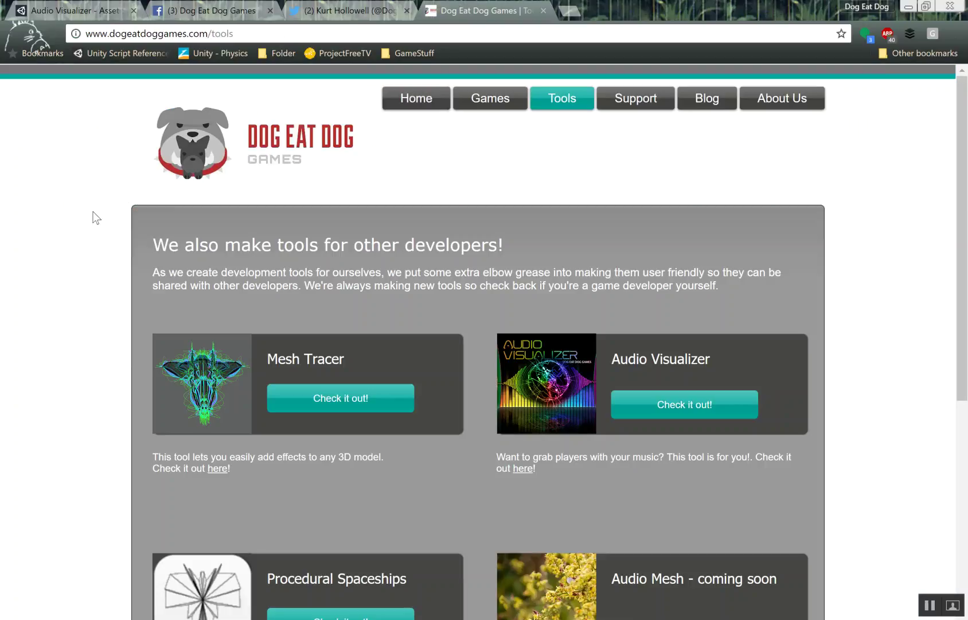
scroll(92, 253, "down", 3)
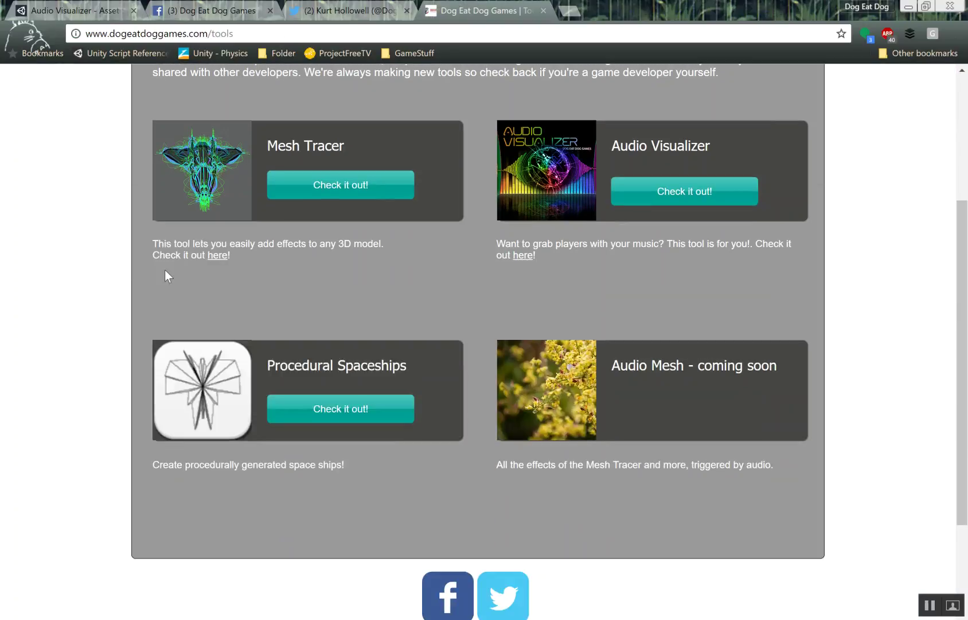